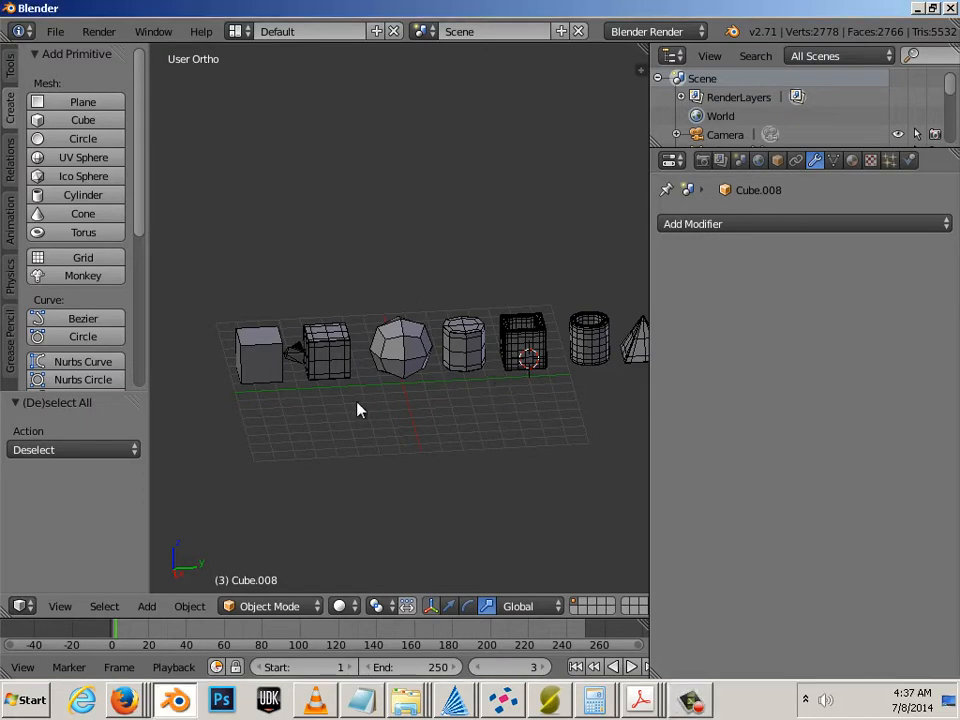
Inspect the shapes in the row one after another, from the plain cube to the torus.
middle_drag(359, 410, 253, 364)
right_click(258, 364)
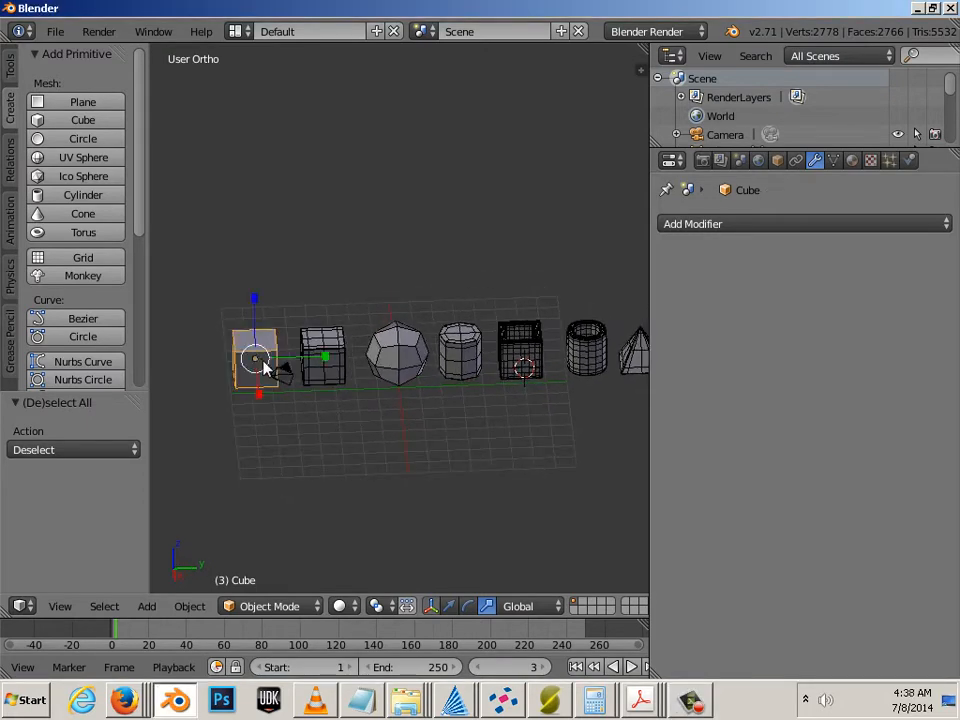
scroll(319, 388, up, 2)
right_click(322, 388)
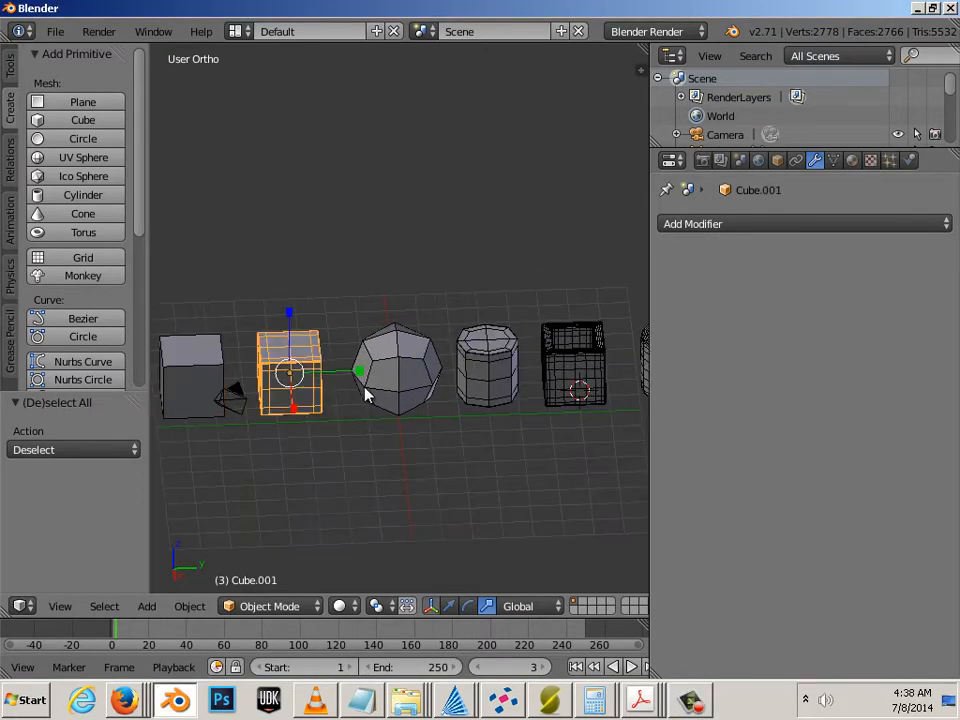
right_click(365, 395)
right_click(477, 398)
right_click(601, 383)
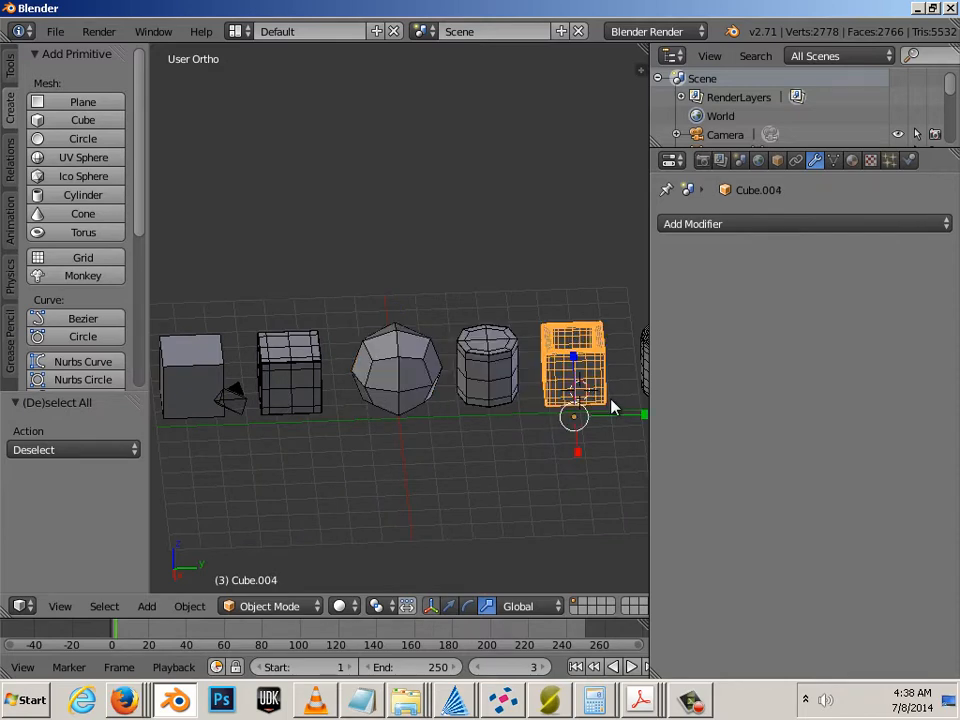
shift+middle_drag(612, 399, 473, 415)
right_click(544, 402)
right_click(598, 396)
scroll(555, 427, down, 3)
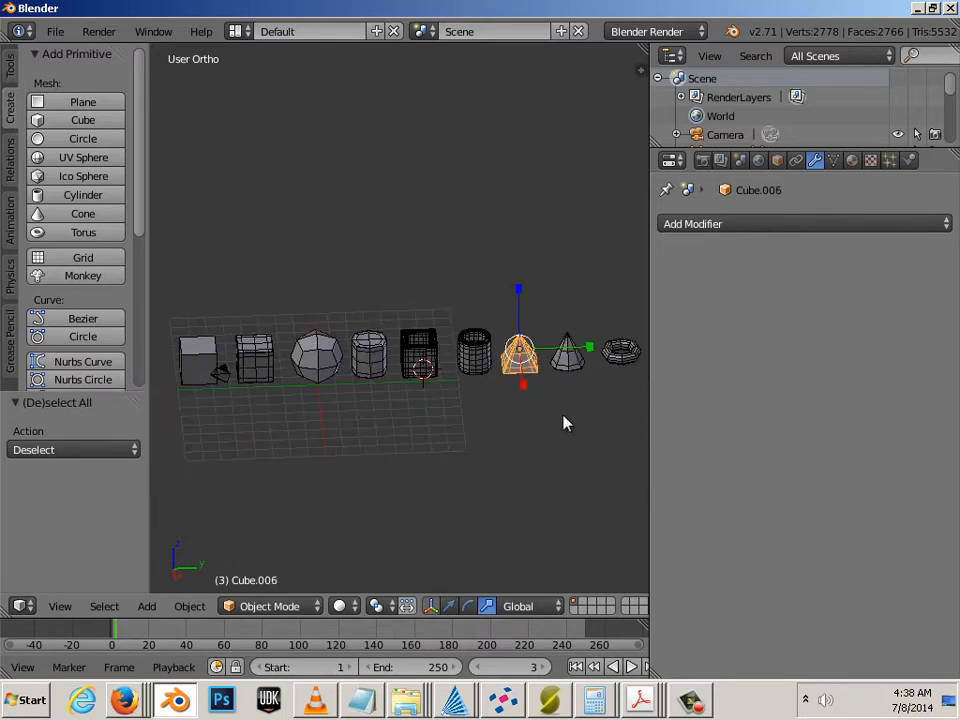
right_click(572, 378)
right_click(619, 377)
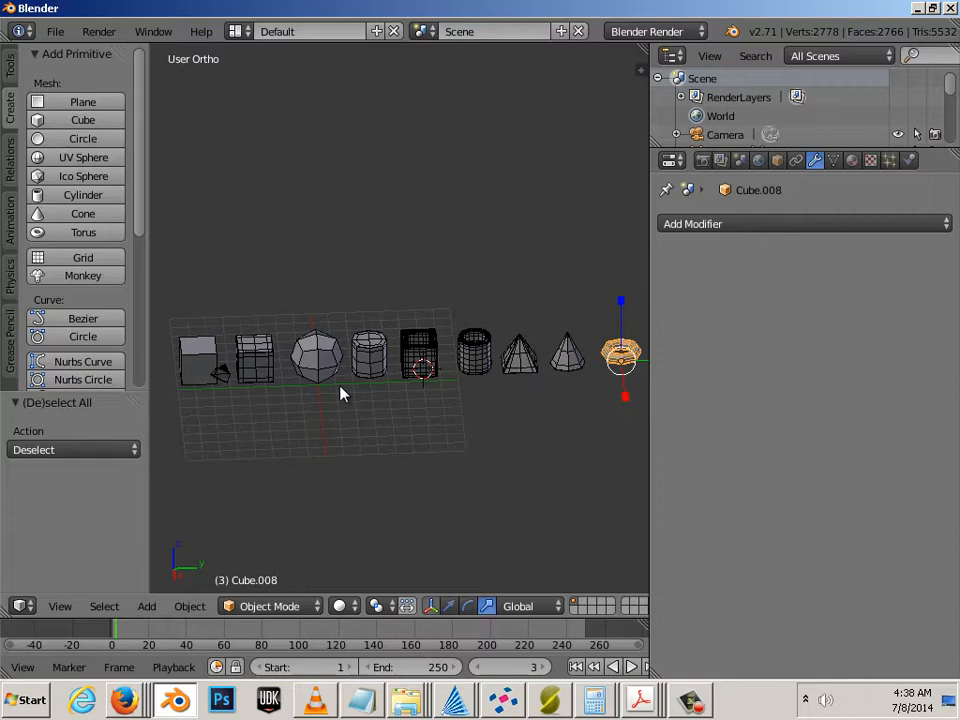
Select the plain cube at the start of the row and show its transform properties and dimensions.
right_click(203, 360)
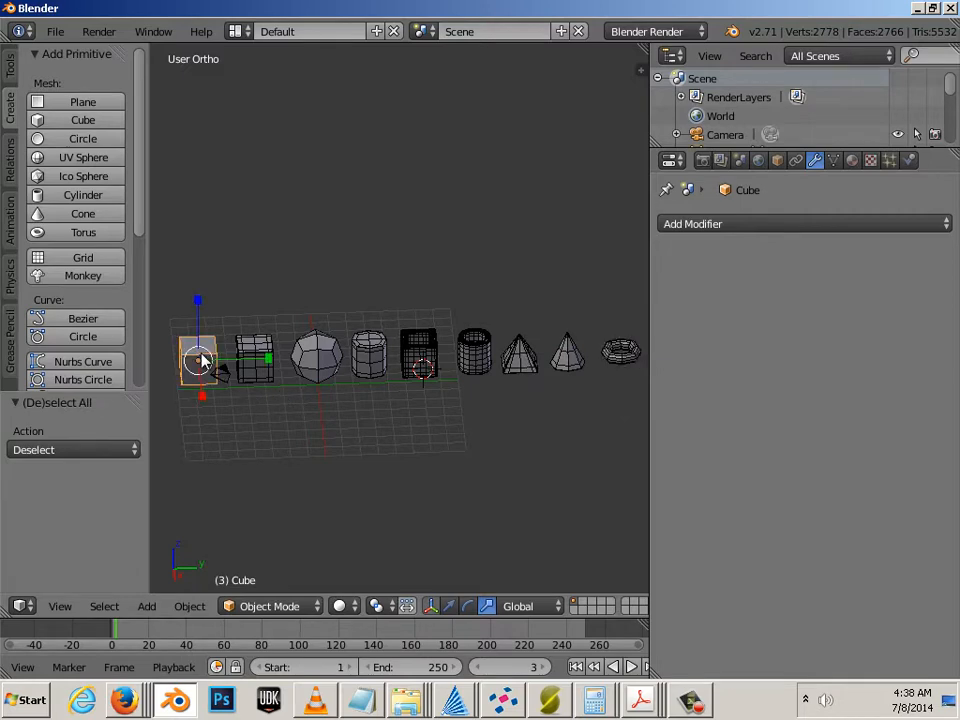
key(n)
scroll(531, 358, up, 5)
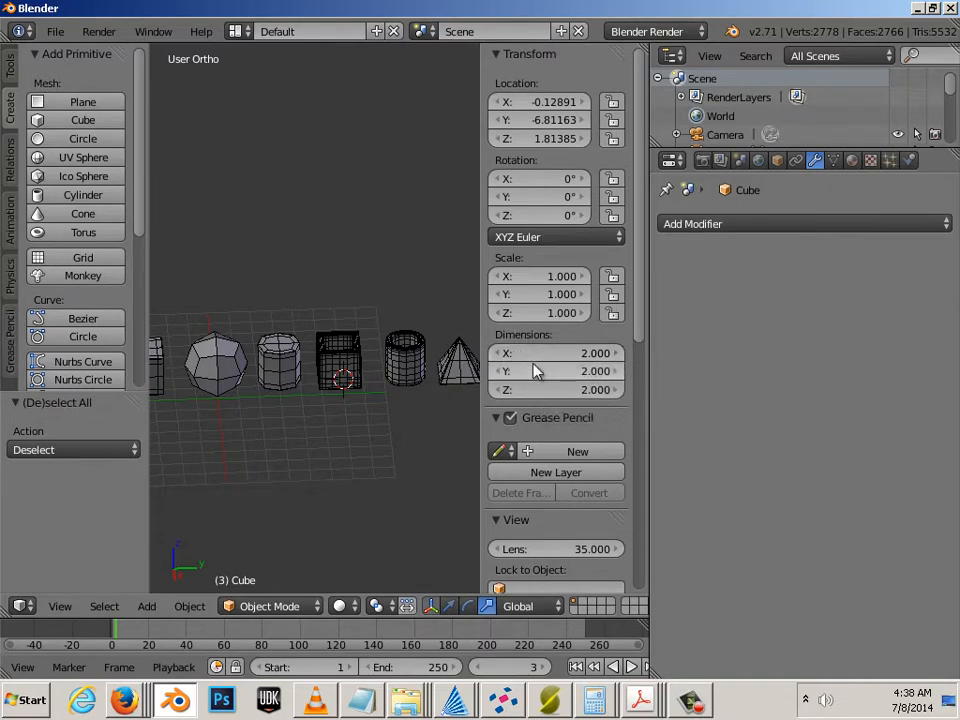
scroll(298, 387, down, 4)
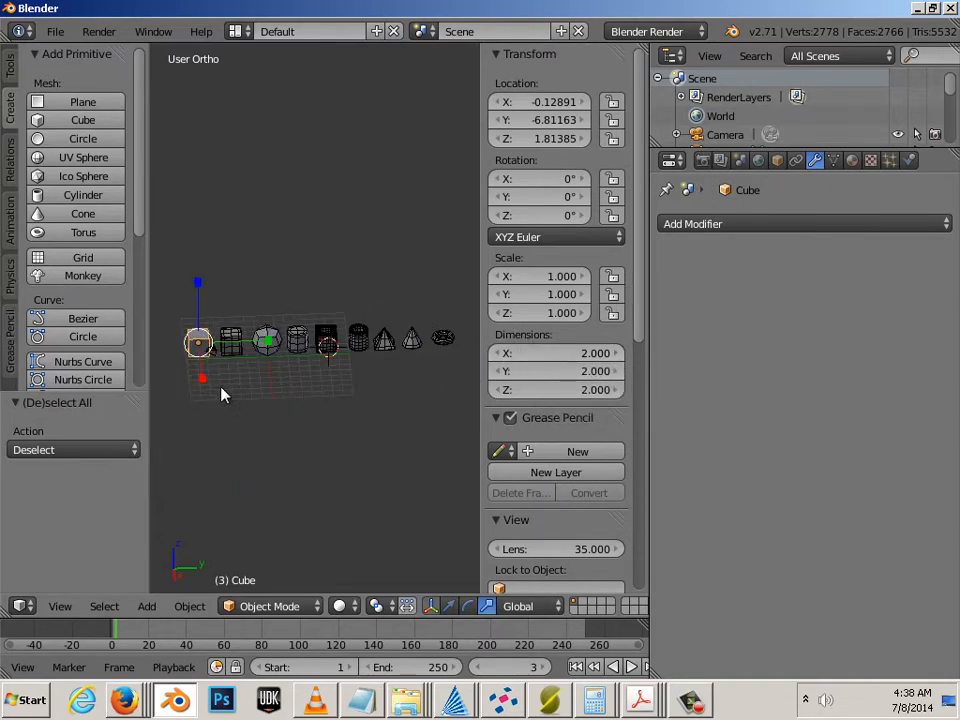
scroll(364, 400, up, 3)
scroll(371, 400, up, 2)
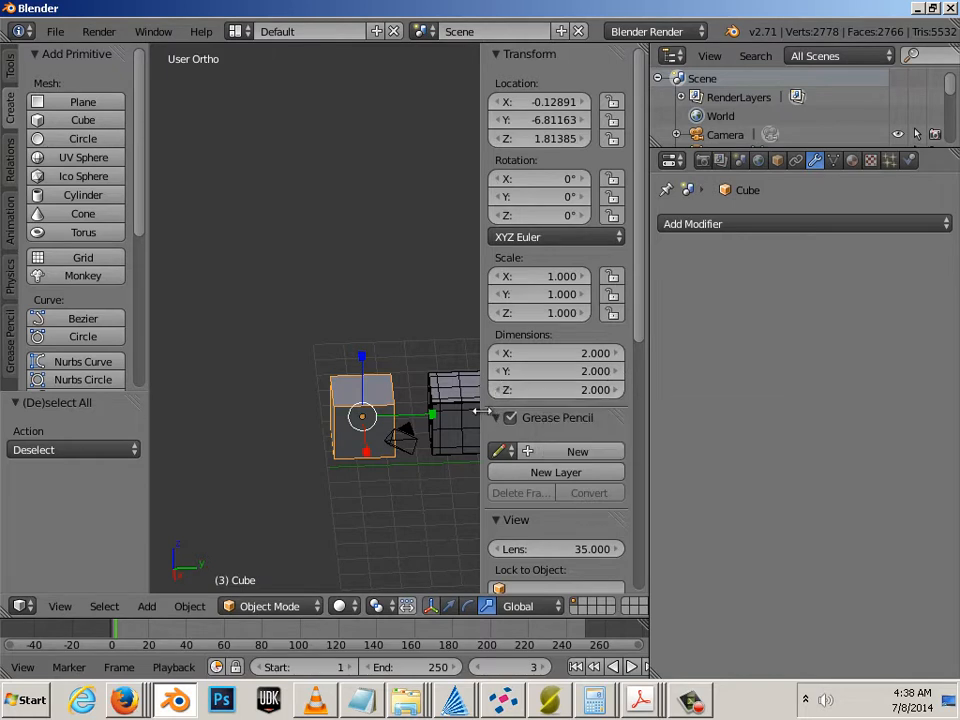
Set the plain cube's X, Y and Z dimensions to 15 each.
click(565, 353)
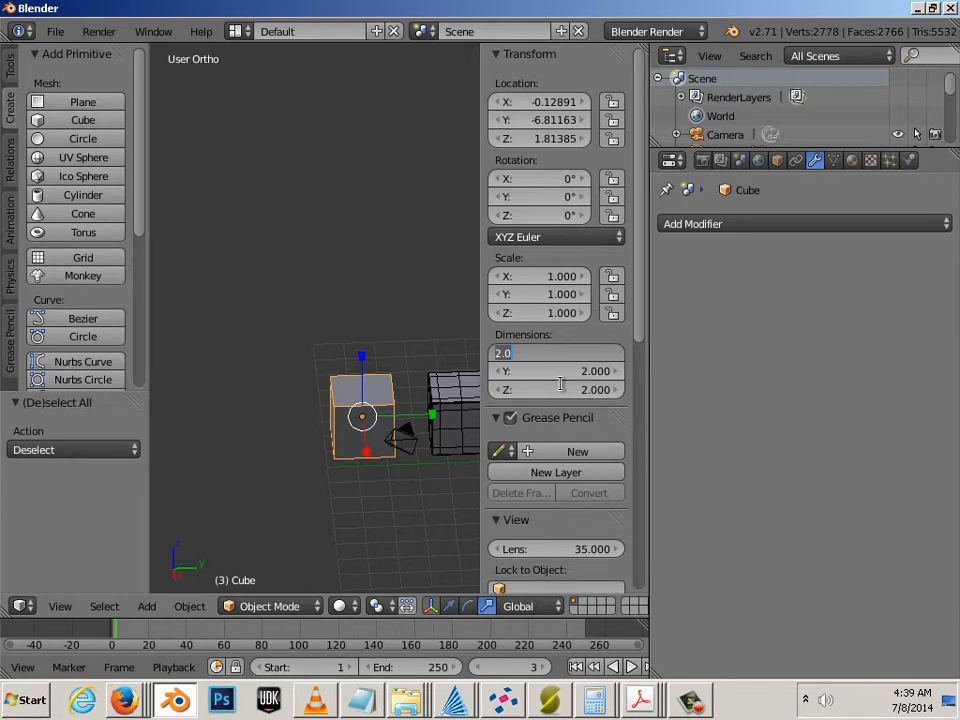
text(15)
key(Return)
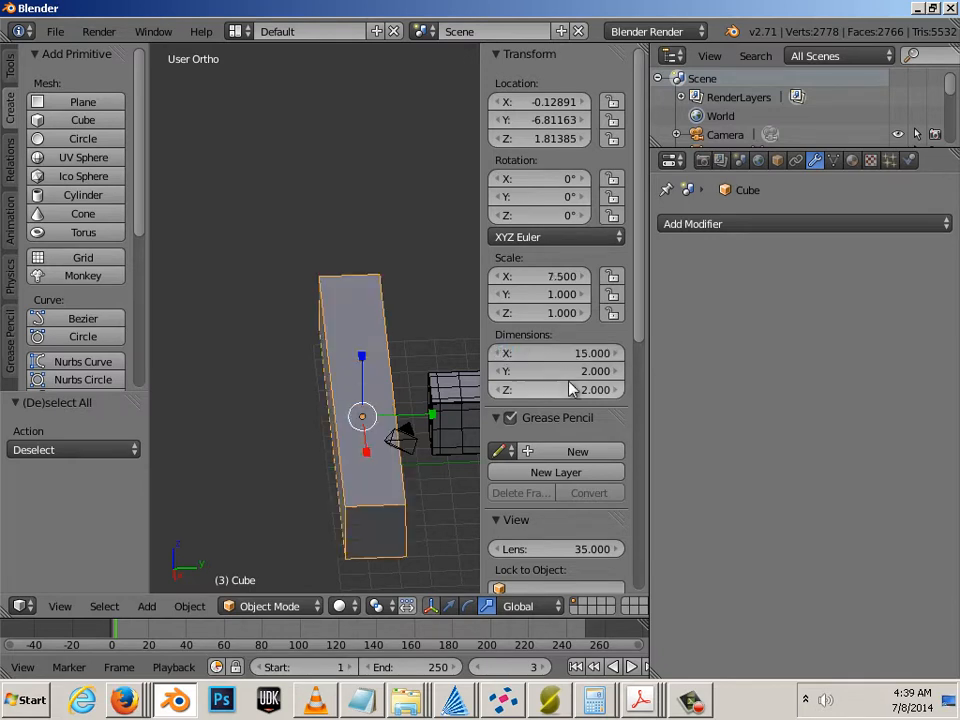
click(569, 373)
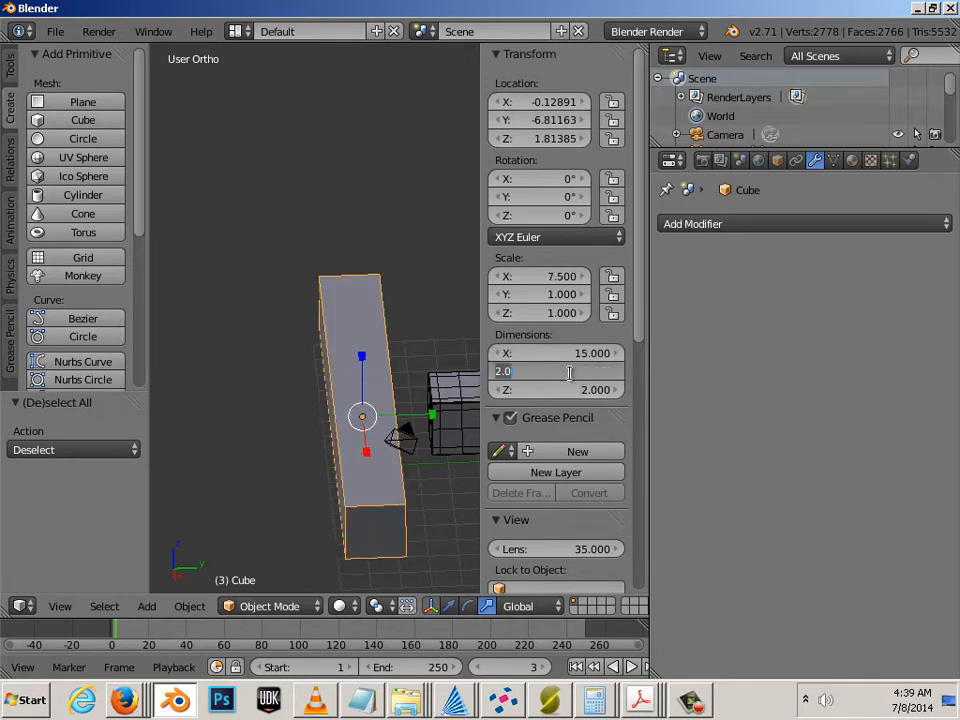
text(15)
key(Return)
click(590, 391)
text(15)
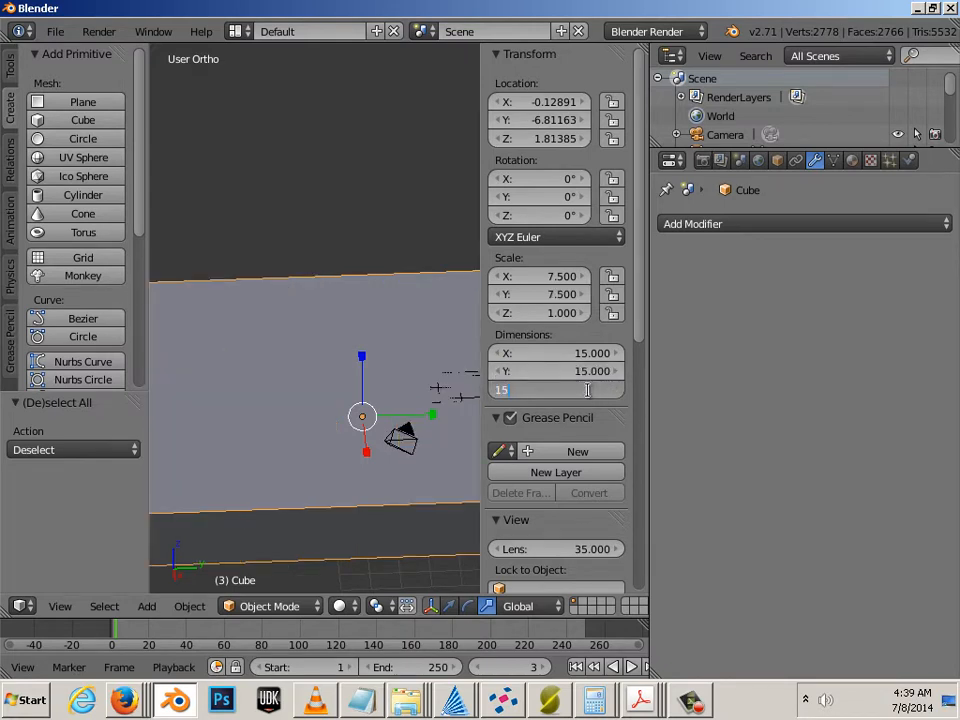
key(Return)
Move the enlarged plain cube about 11 units in the negative Y direction, away from the other shapes.
scroll(369, 409, down, 4)
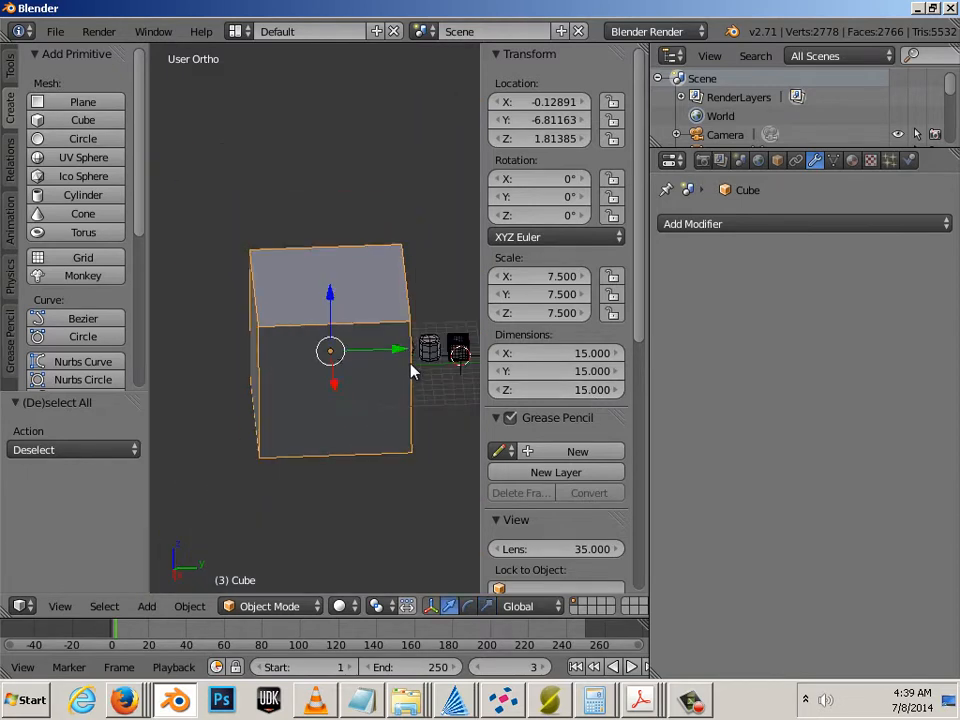
drag(405, 355, 286, 354)
middle_drag(379, 411, 318, 410)
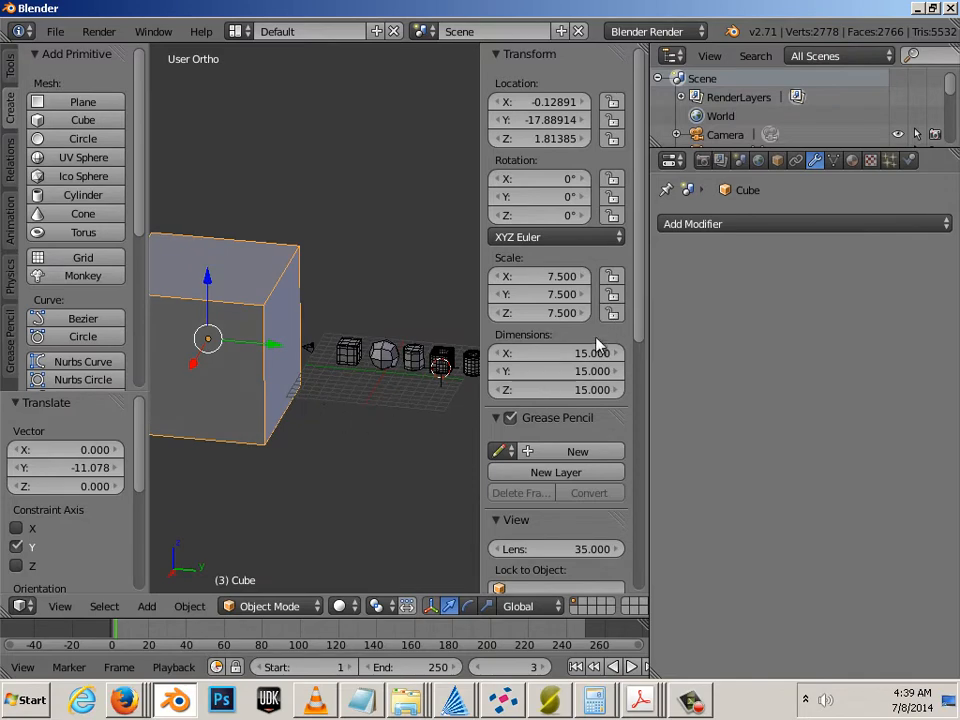
Widen the 3D viewport and move the enlarged plain cube about 2.5 units further along negative Y.
drag(650, 352, 930, 366)
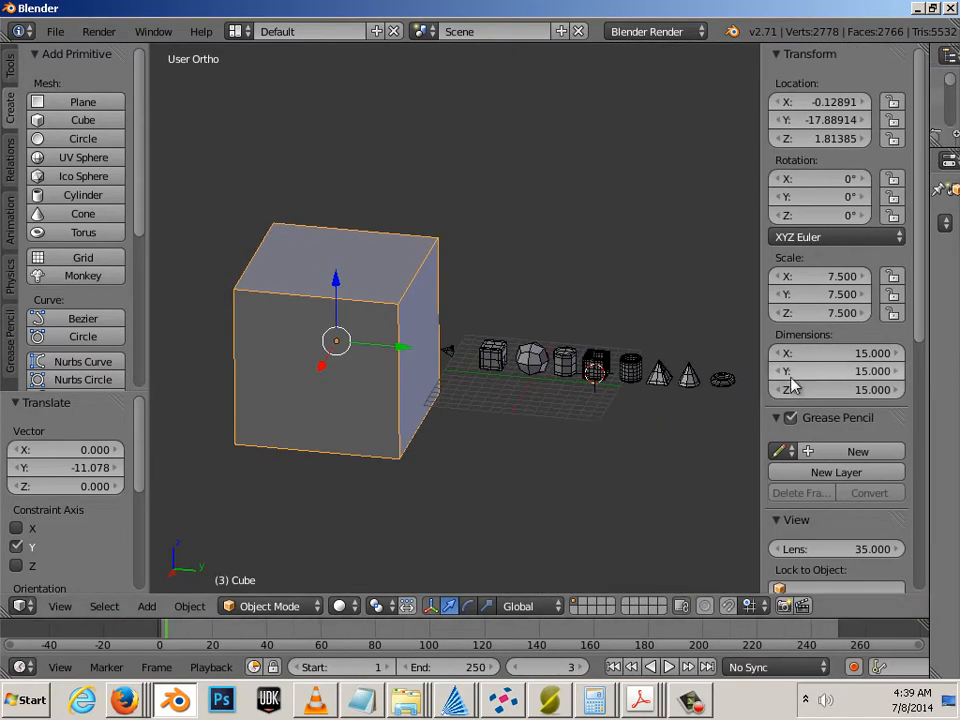
middle_drag(465, 438, 494, 405)
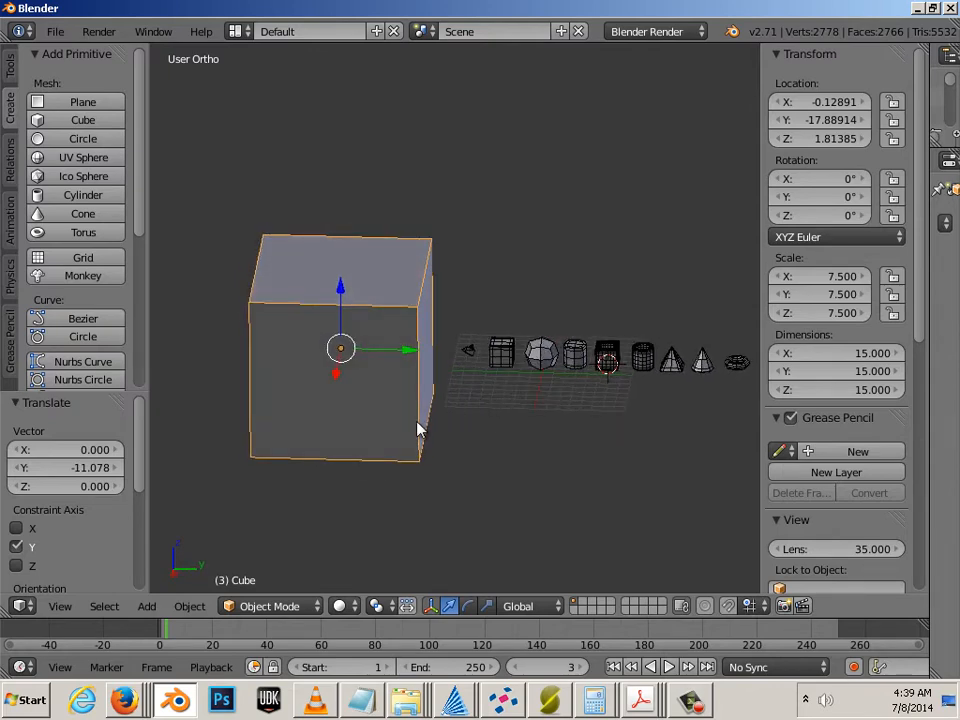
drag(414, 357, 377, 352)
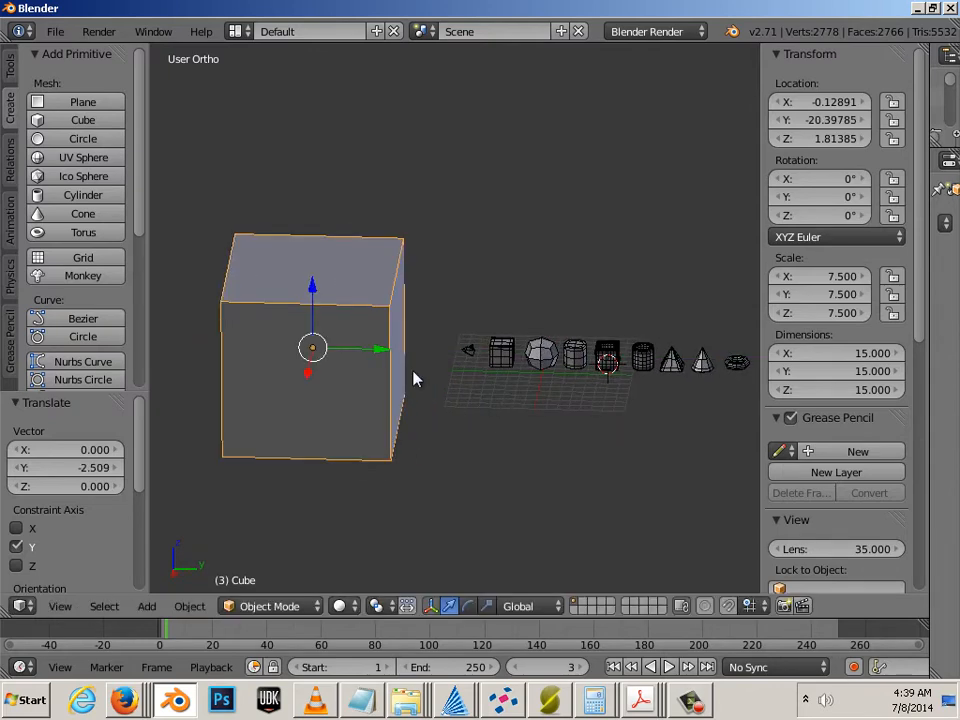
scroll(414, 378, down, 3)
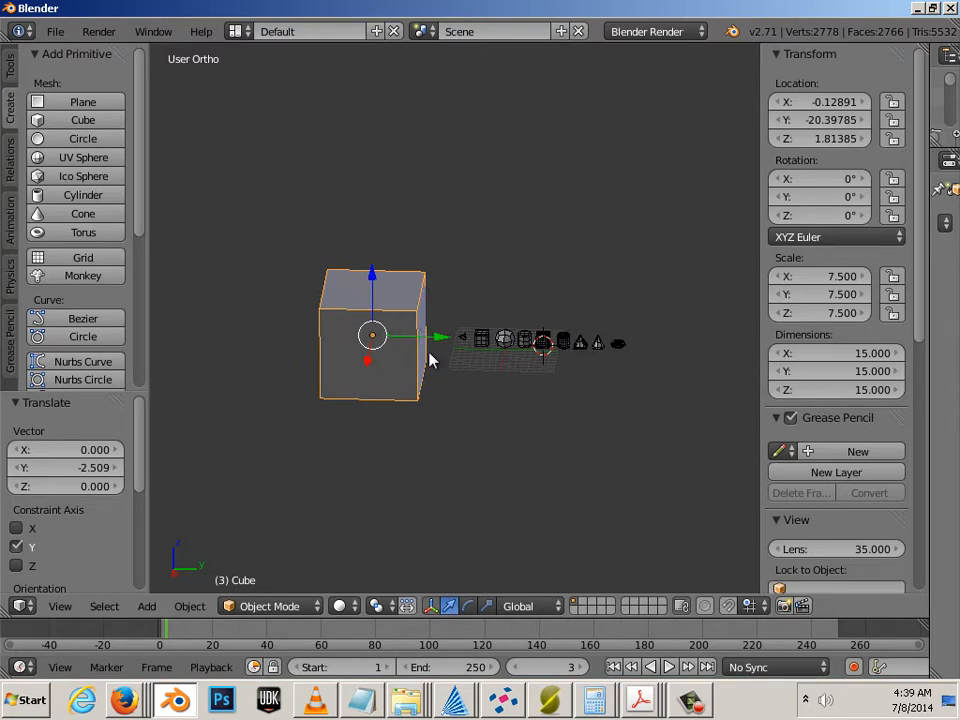
scroll(431, 365, up, 3)
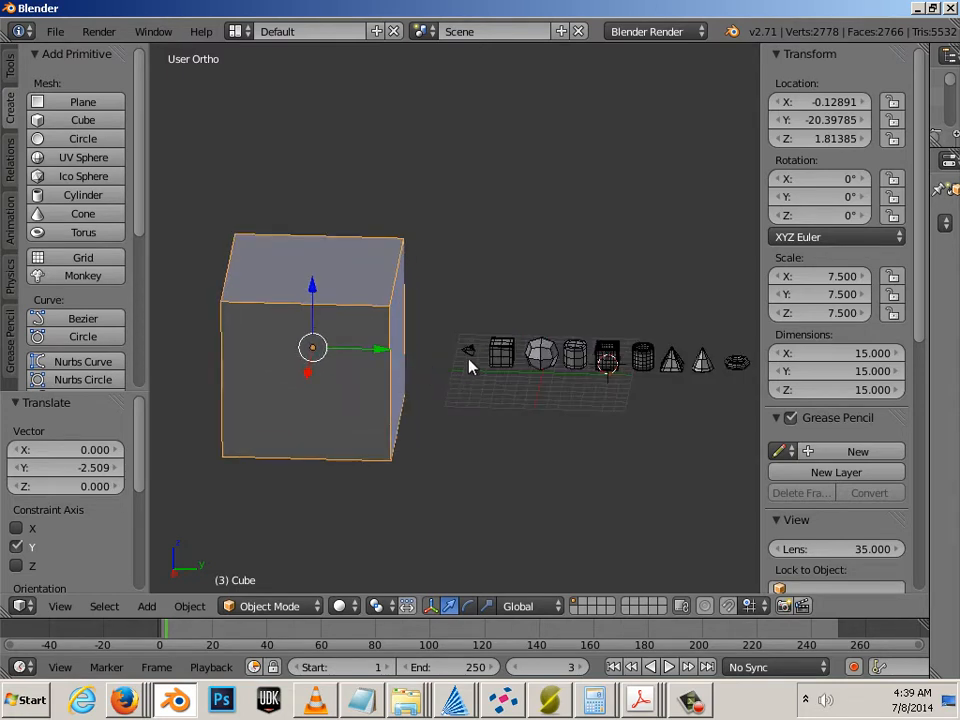
Delete the camera beside the row of shapes.
right_click(468, 356)
right_click(503, 366)
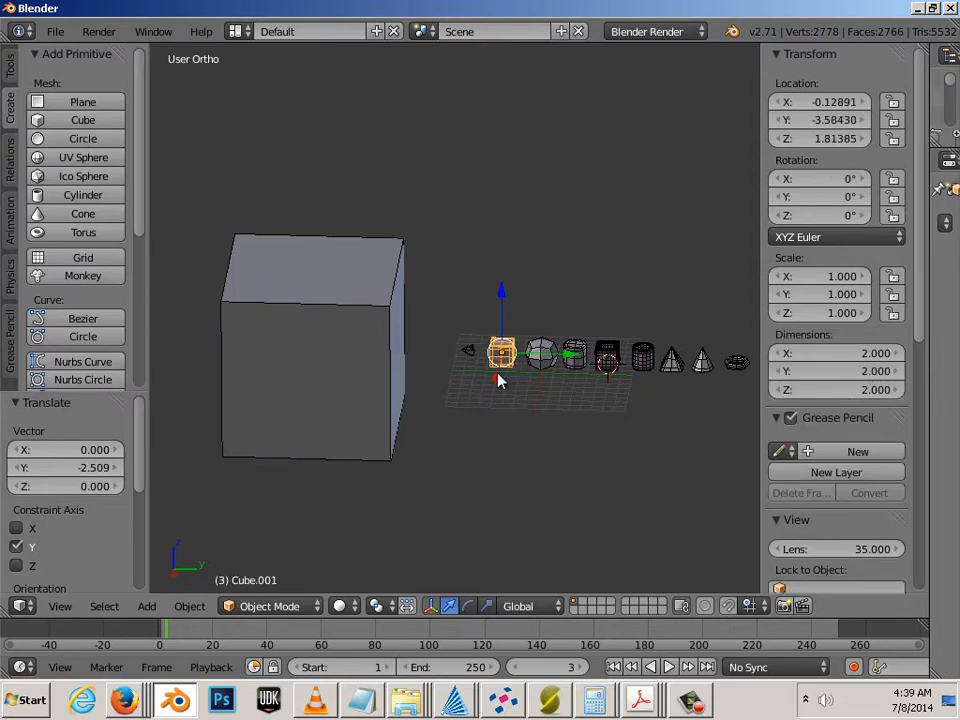
right_click(464, 352)
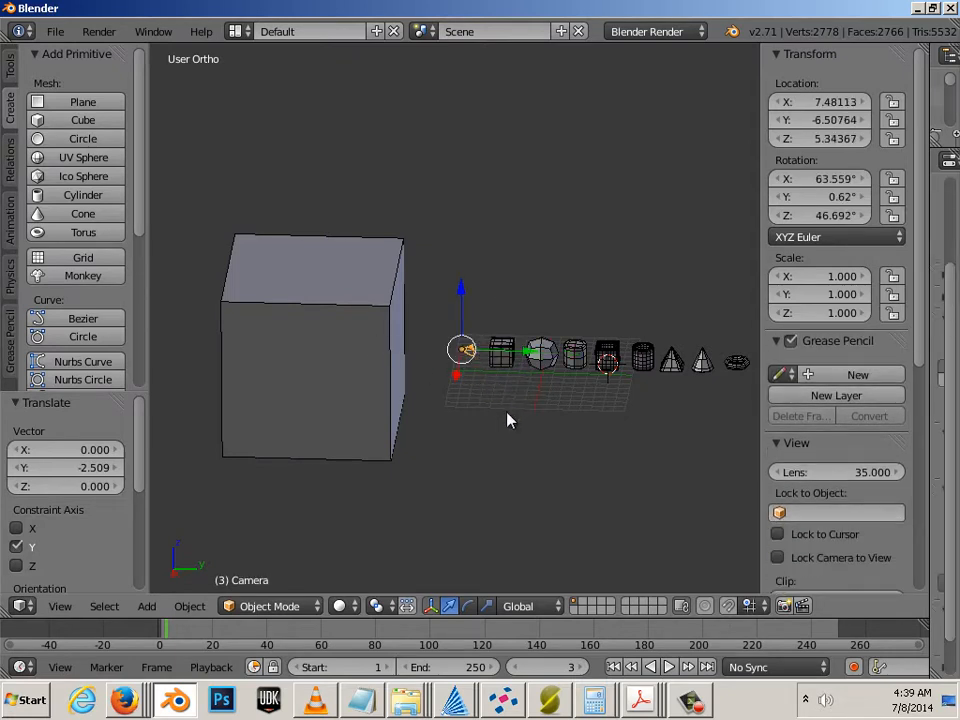
key(x)
click(482, 410)
Set the subdivided cube's X, Y and Z dimensions to 15 each.
right_click(501, 352)
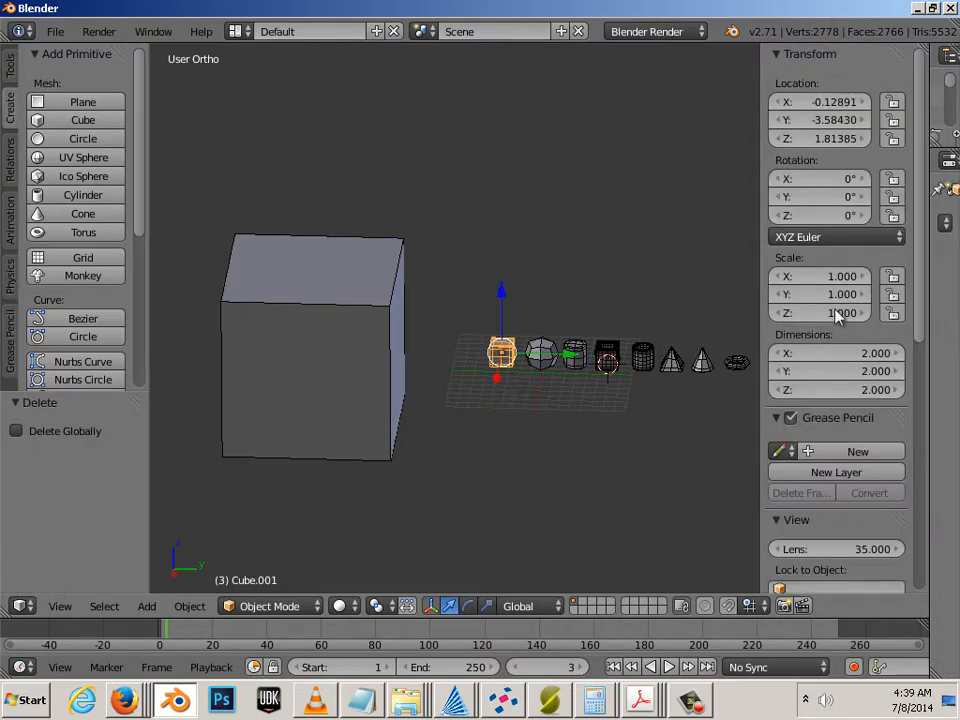
click(837, 352)
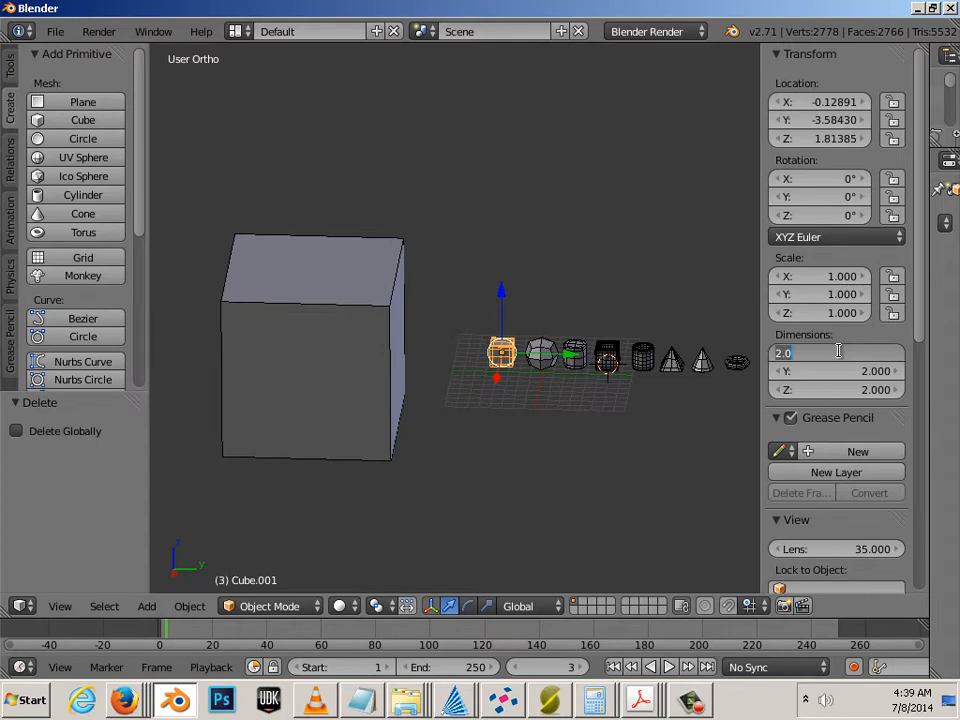
text(15)
key(Return)
click(846, 371)
text(15)
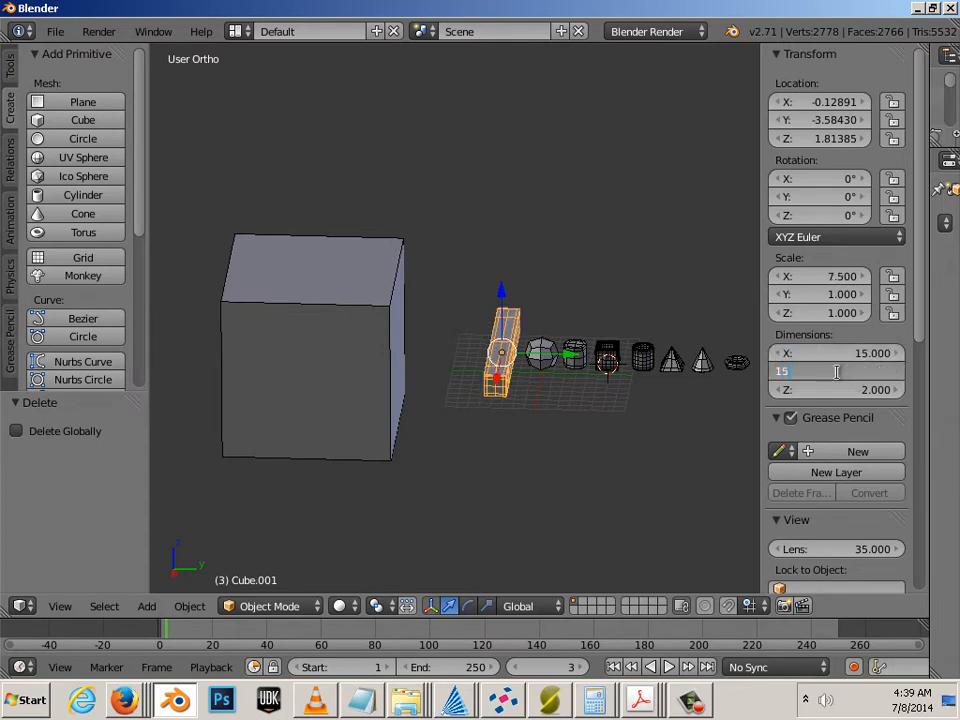
key(Return)
click(839, 388)
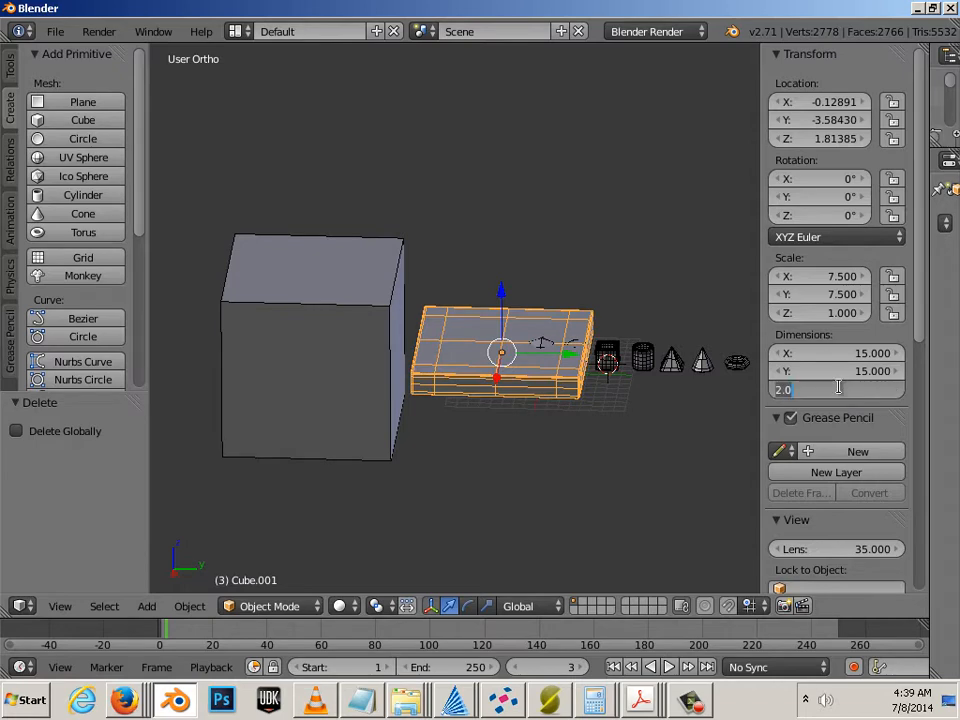
text(15)
key(Return)
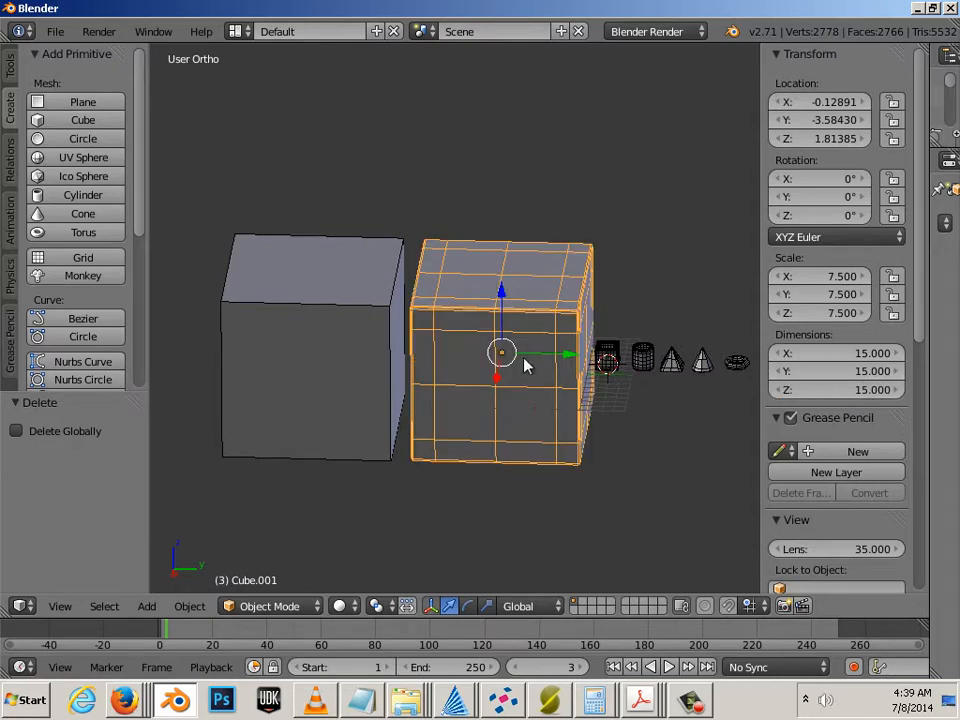
Move both enlarged cubes together about 16 units in the negative Y direction.
shift+right_click(369, 360)
drag(437, 354, 360, 345)
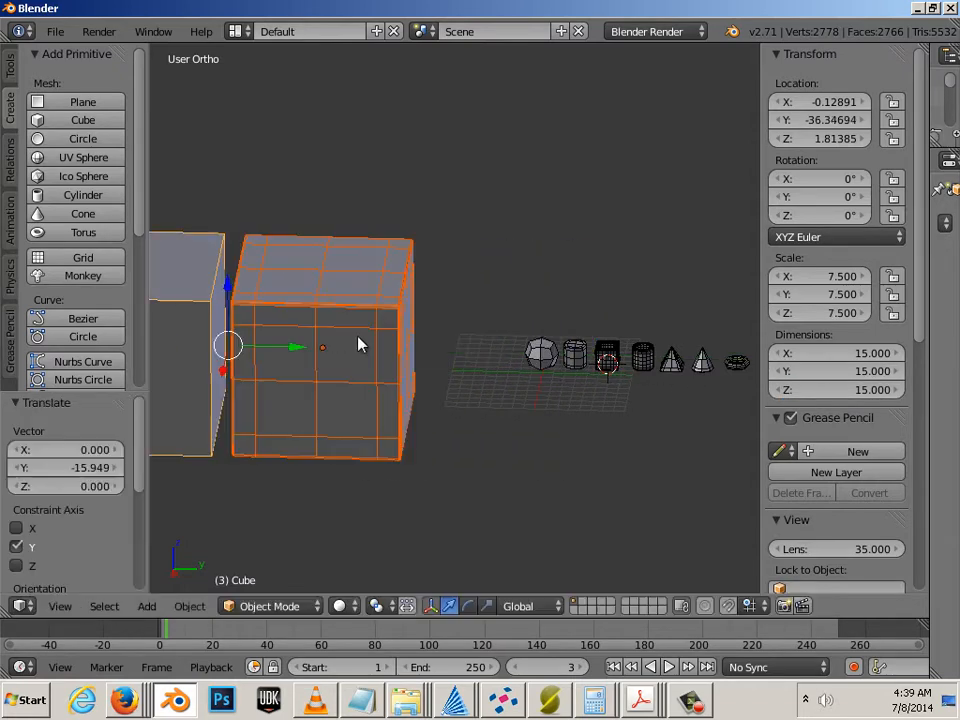
Set the faceted sphere's X, Y and Z dimensions to 15 each.
right_click(539, 352)
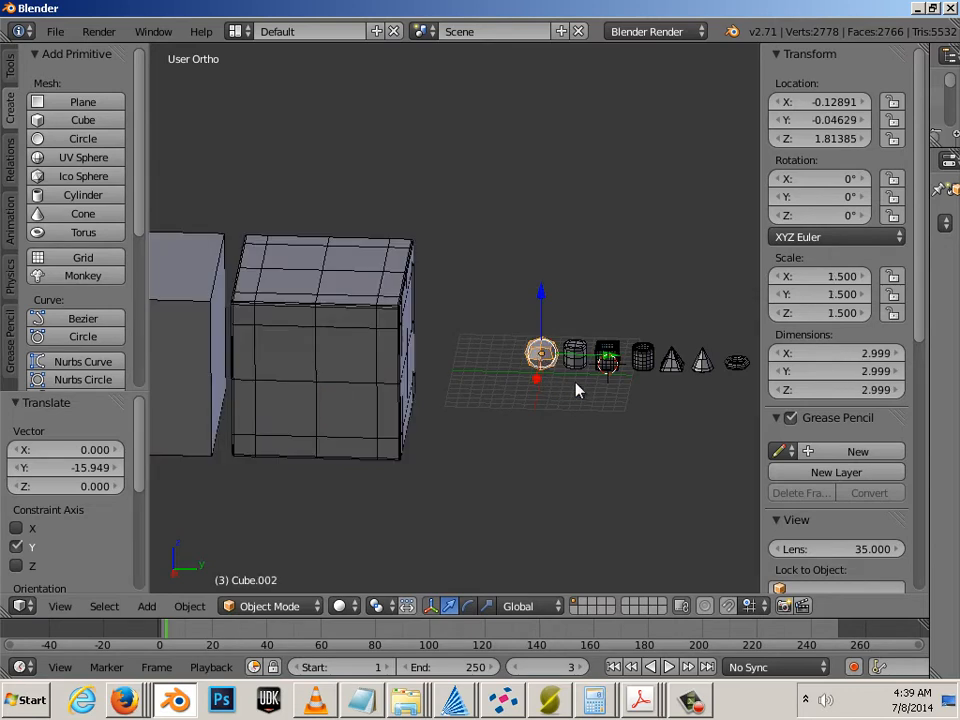
click(872, 355)
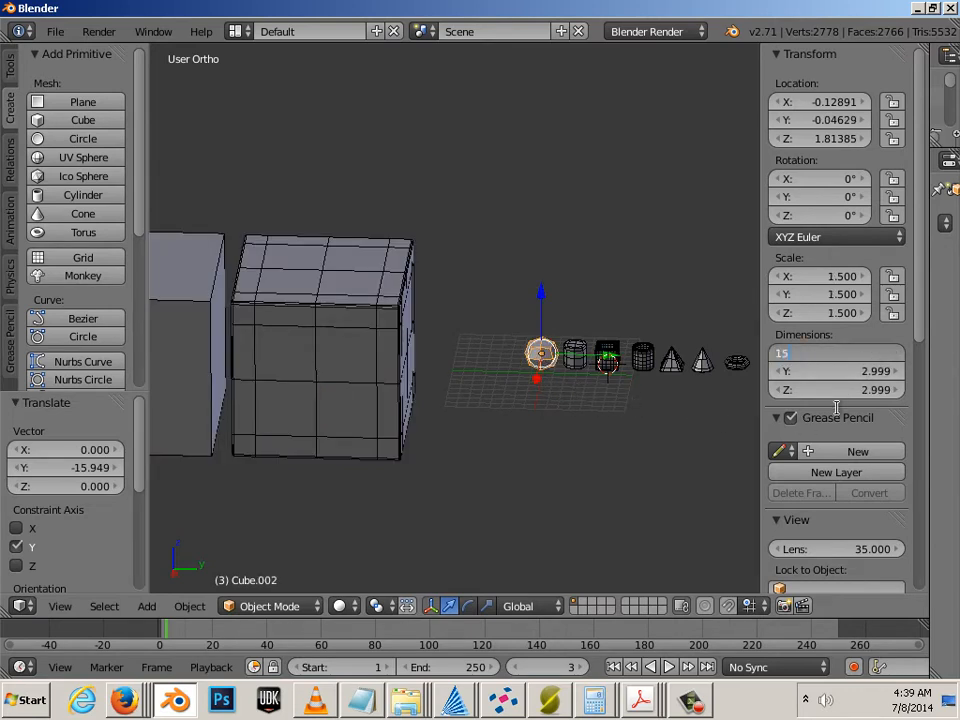
text(15)
key(Tab)
text(15)
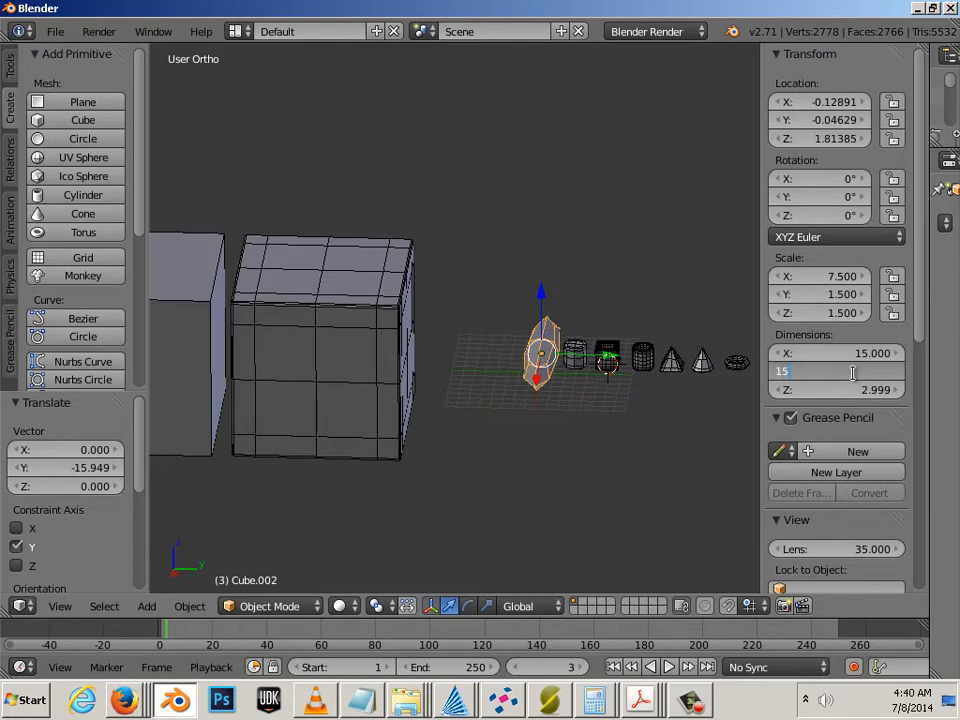
key(Return)
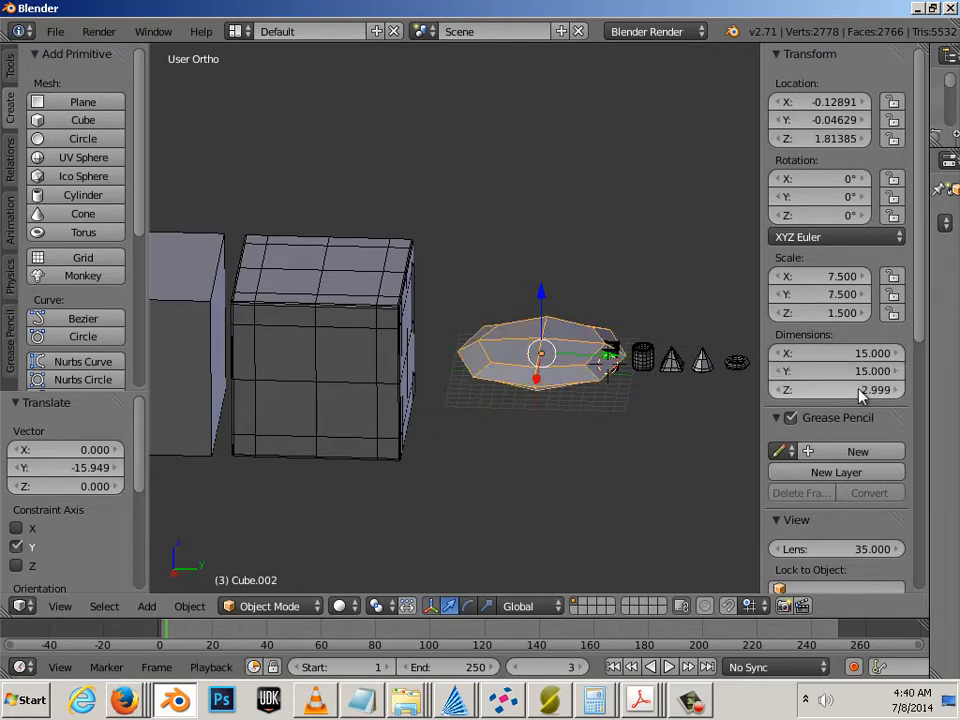
click(857, 390)
text(15)
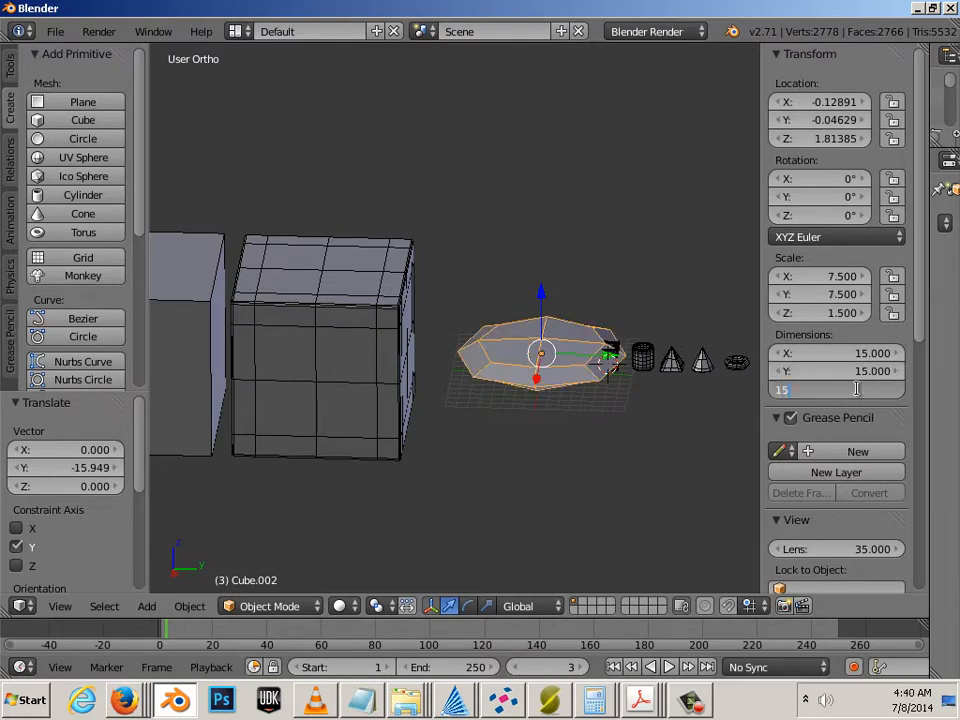
key(Return)
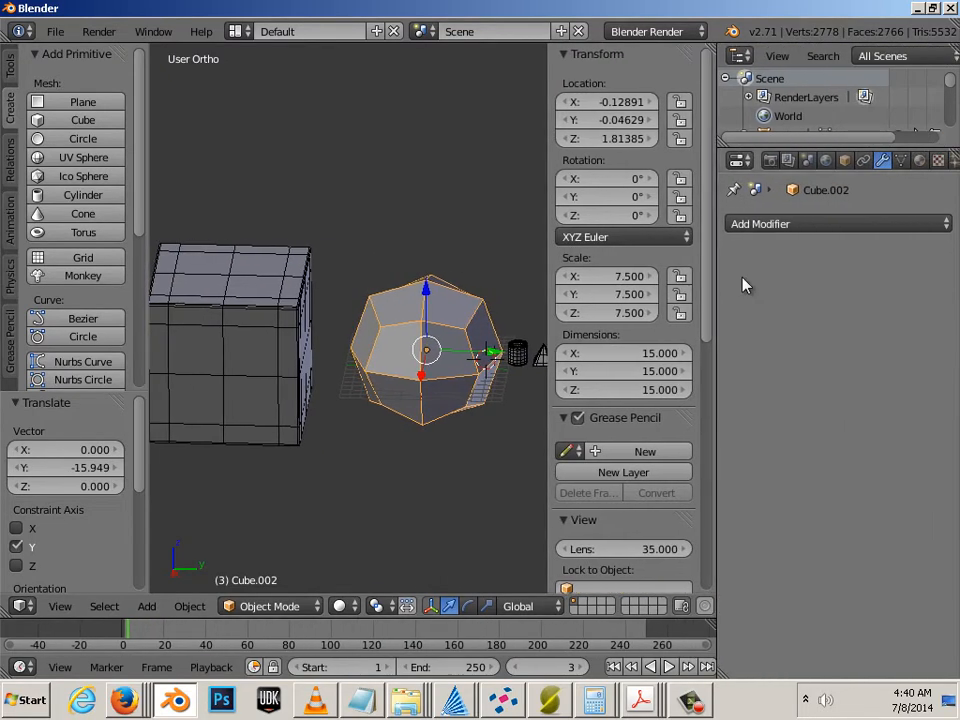
Add a Multiresolution modifier to the faceted sphere, subdivide it once and apply the modifier.
click(845, 161)
click(884, 163)
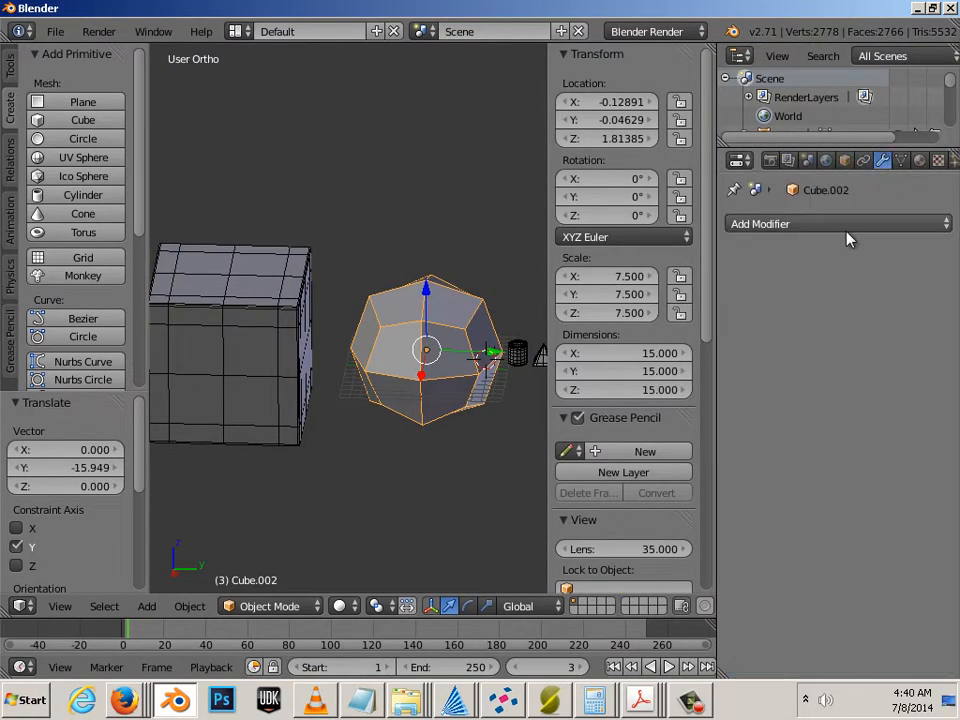
click(845, 226)
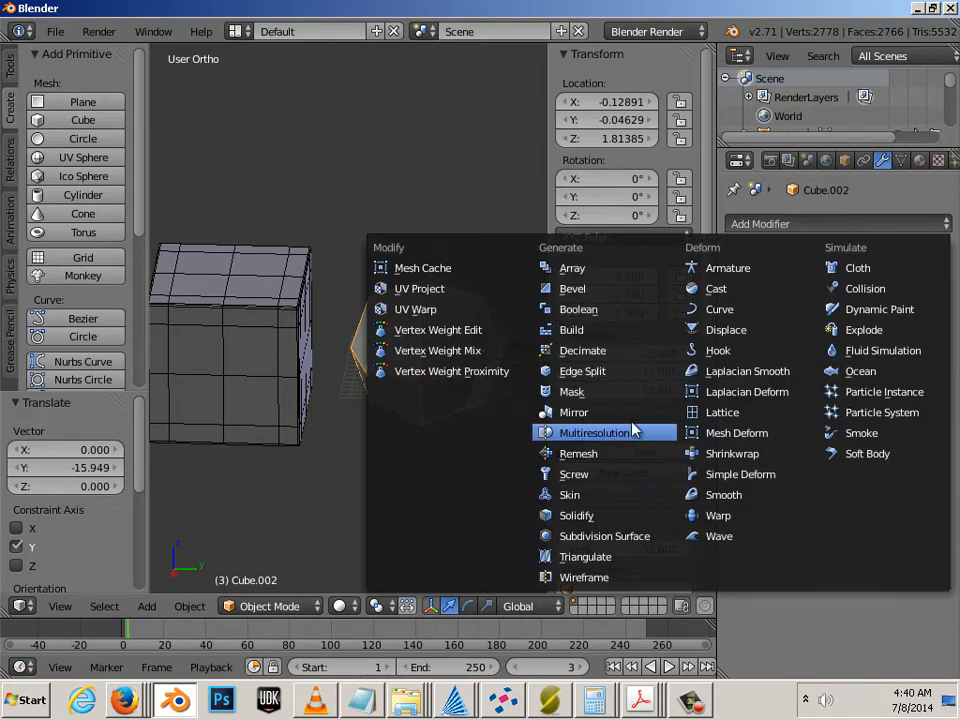
click(594, 433)
click(876, 336)
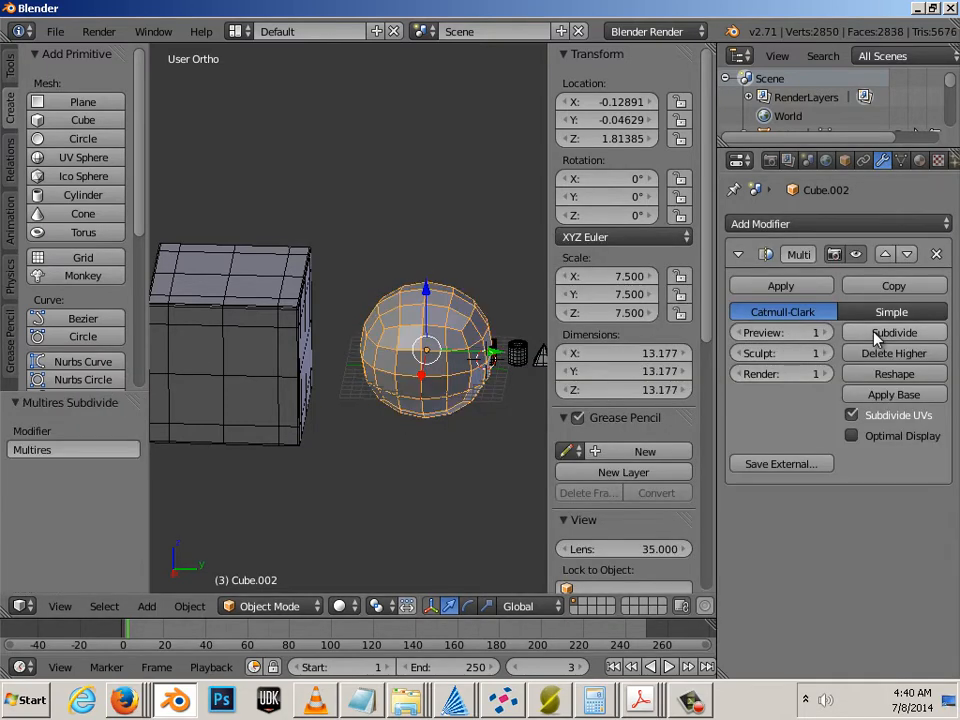
click(779, 286)
Select the sphere and both enlarged cubes and move them together about 22.1 units in the negative Y direction.
key(a)
scroll(470, 412, down, 4)
right_click(390, 360)
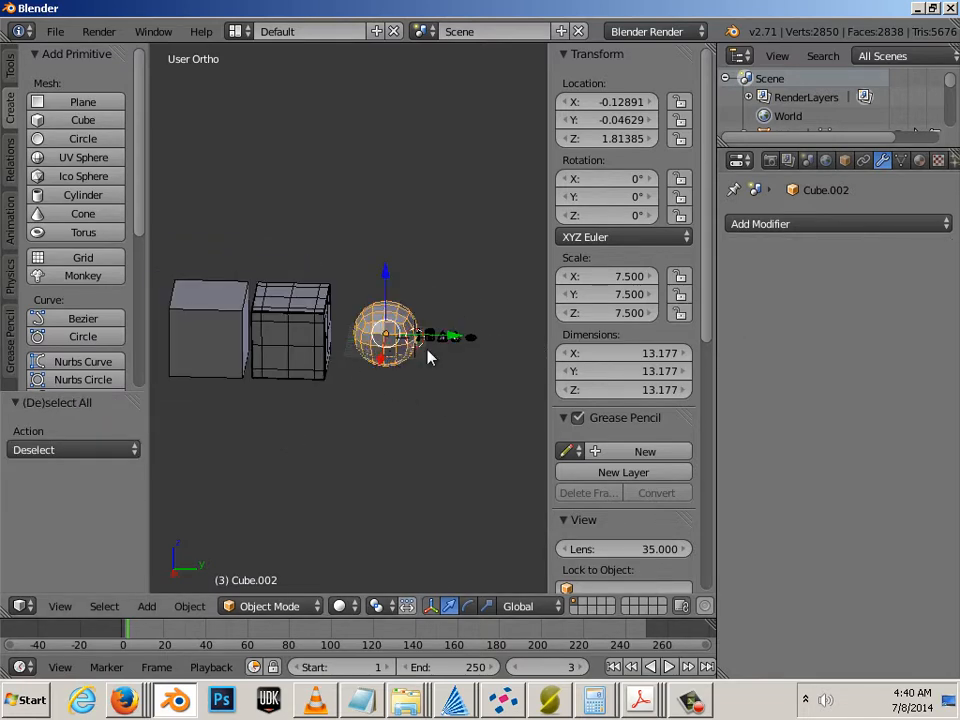
shift+right_click(318, 357)
shift+right_click(197, 332)
key(g)
key(y)
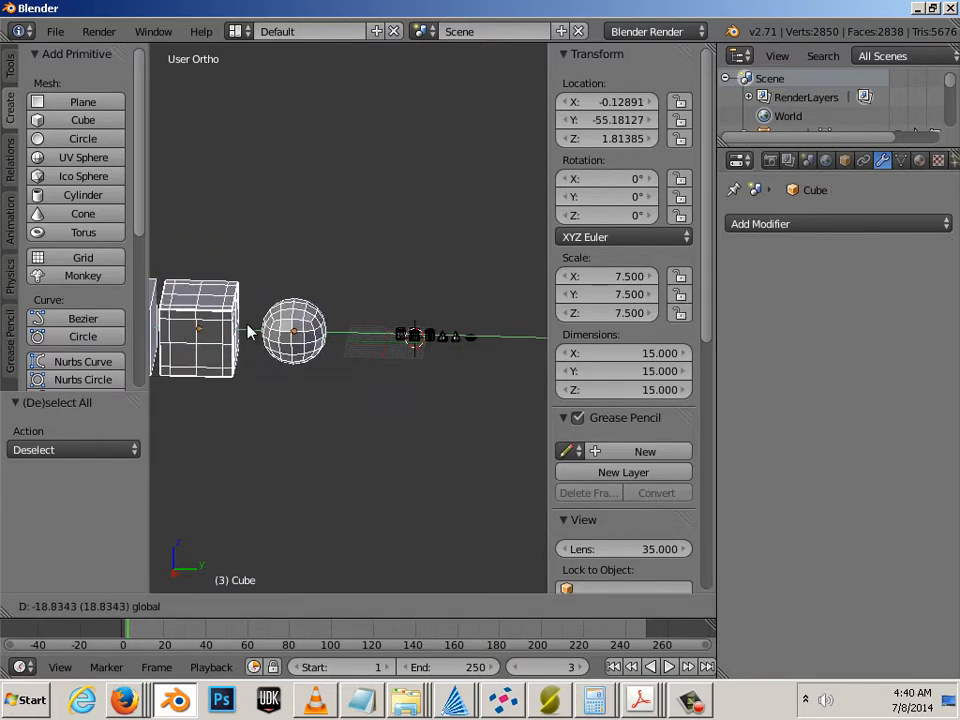
click(280, 376)
Move the sphere alone about 4 units in the negative Y direction, closer to the subdivided cube.
right_click(283, 345)
key(g)
key(y)
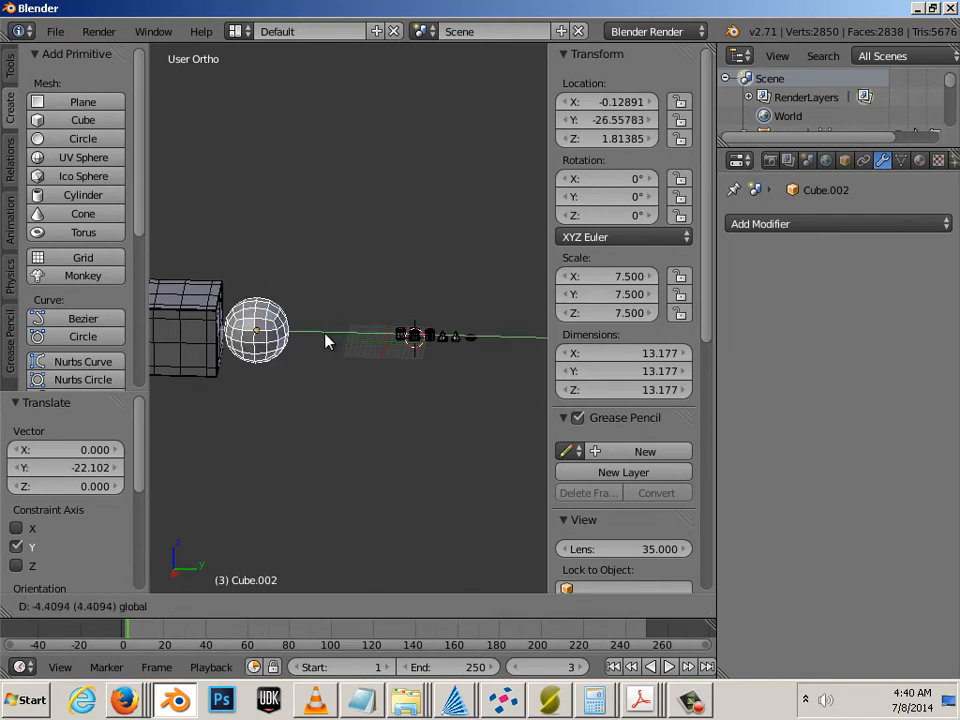
click(328, 337)
Set the small solid cylinder's X, Y and Z dimensions to 15 each and move it about 14.9 units in negative Y.
key(a)
scroll(380, 393, up, 2)
right_click(442, 348)
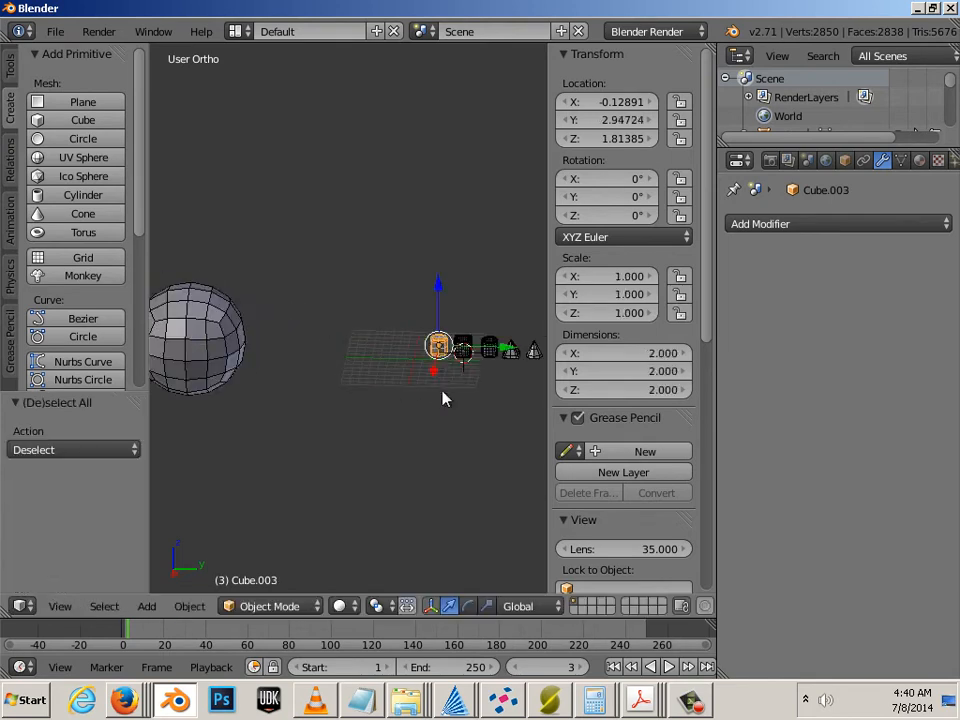
click(655, 356)
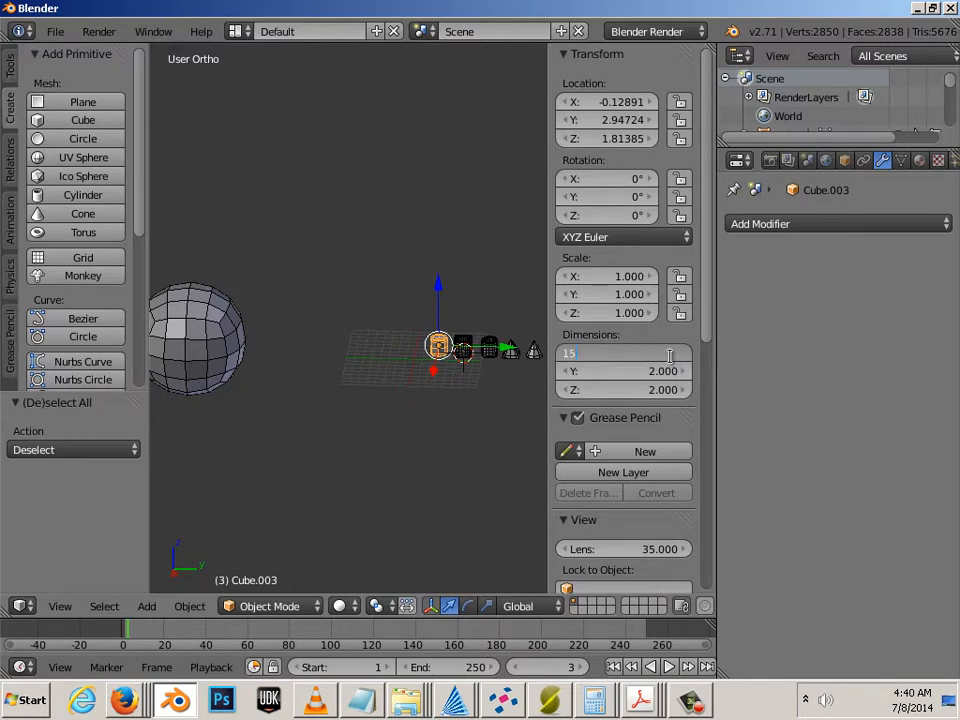
text(15)
key(Return)
click(669, 370)
text(15)
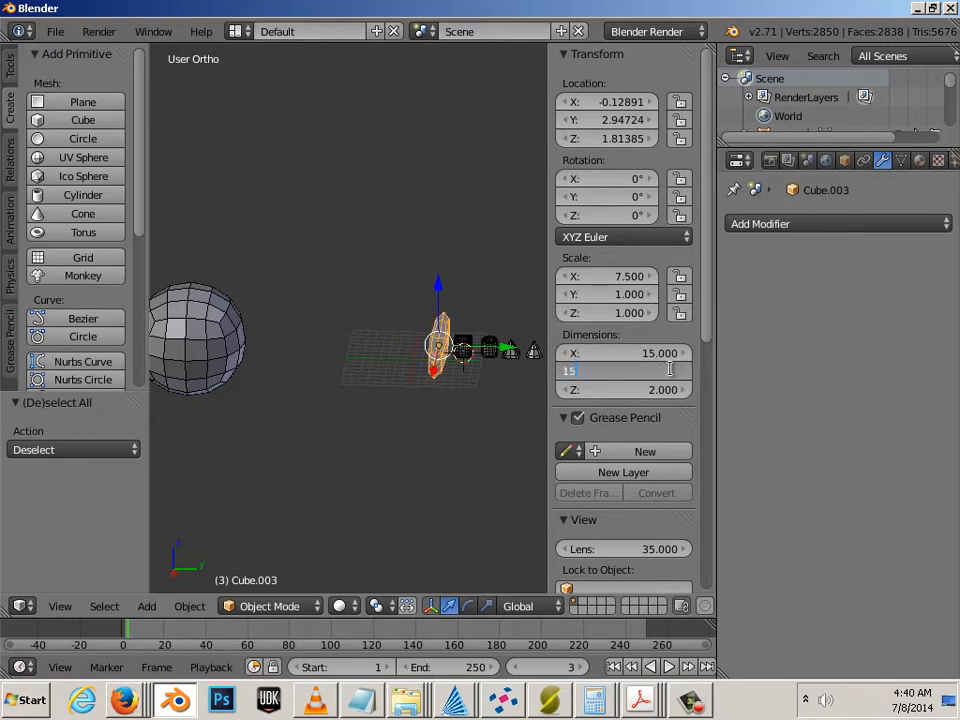
key(Return)
click(655, 388)
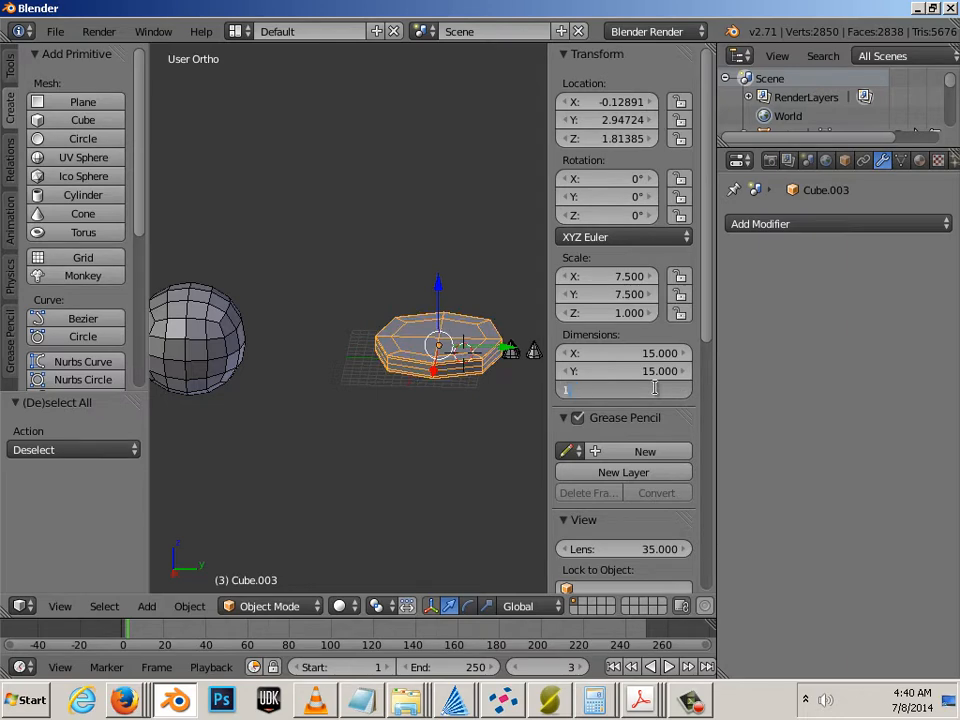
text(15)
key(Return)
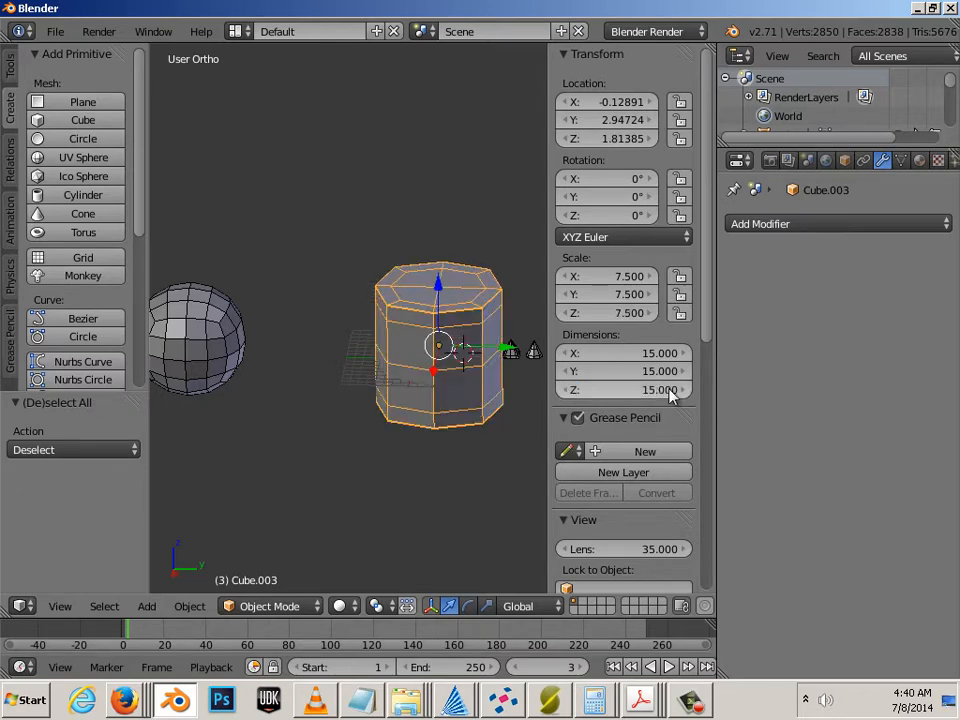
drag(508, 347, 382, 347)
Set the X, Y and Z dimensions of the small hollow box to 15 each.
right_click(462, 352)
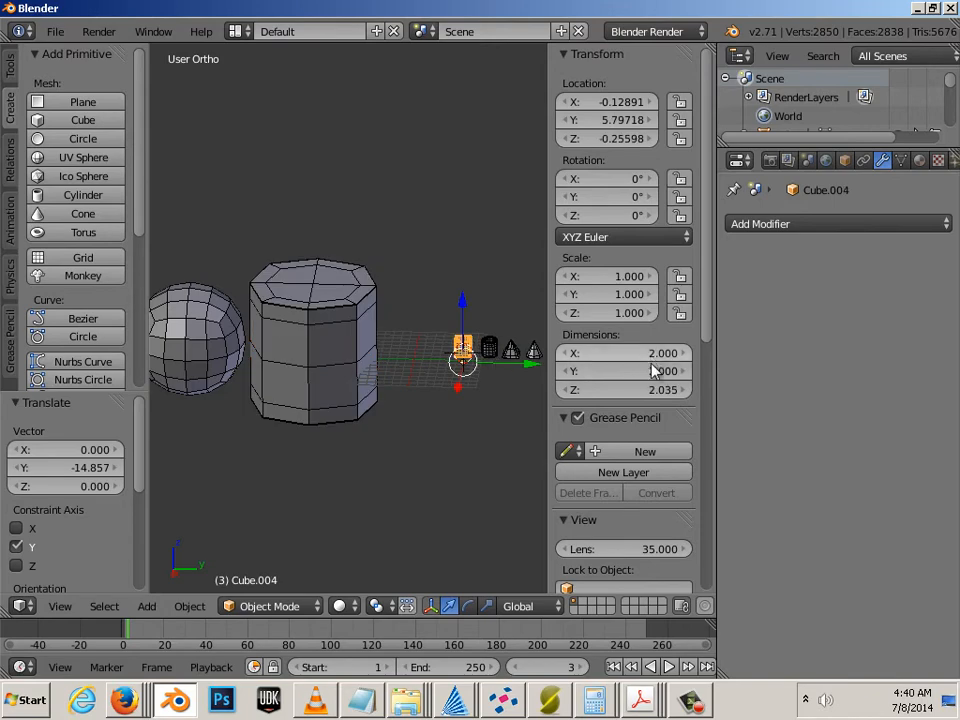
shift+middle_drag(436, 412, 343, 409)
scroll(400, 417, up, 8)
shift+middle_drag(435, 426, 355, 367)
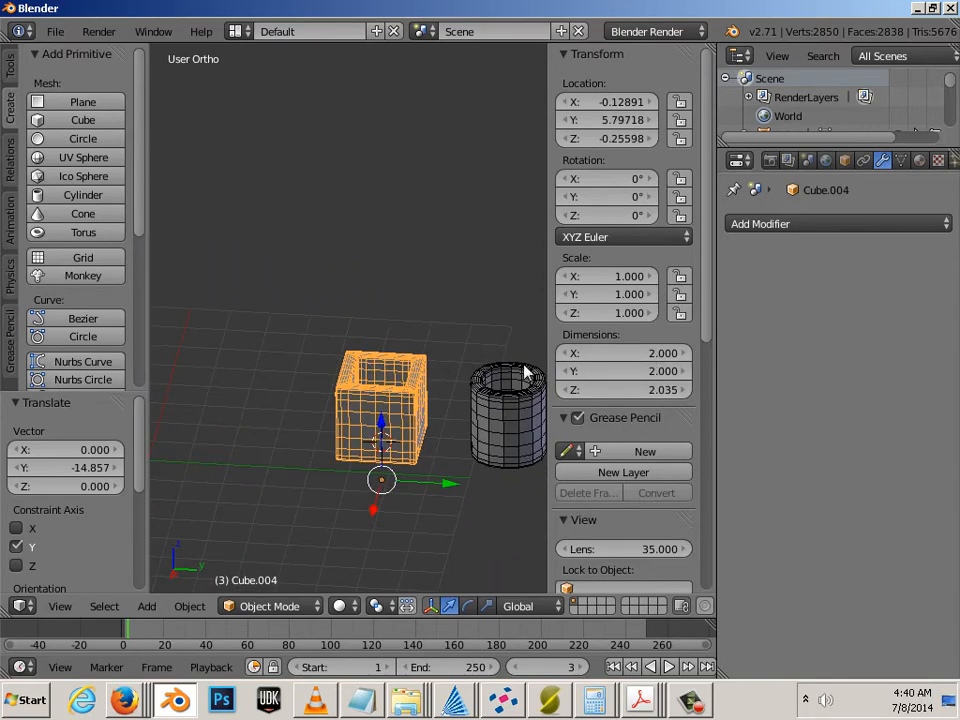
click(656, 356)
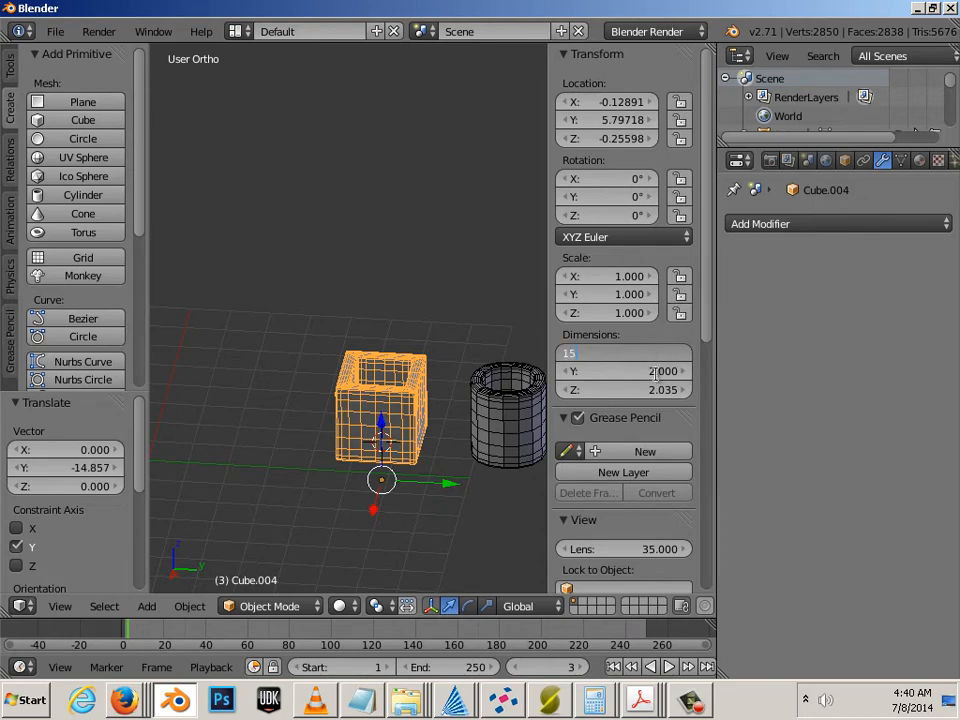
text(15)
key(Tab)
text(15)
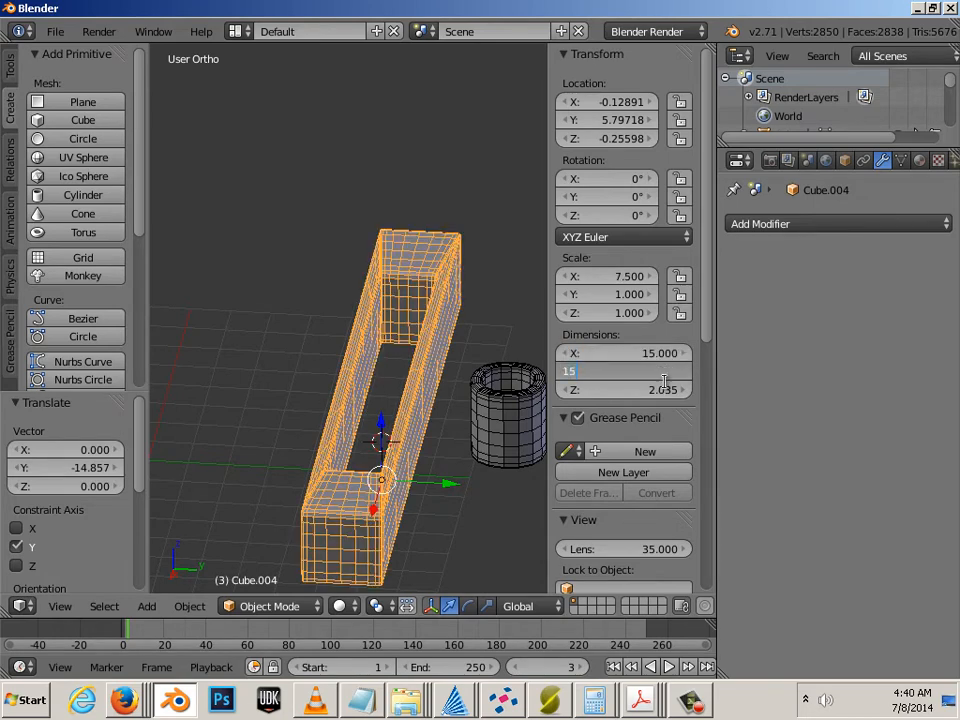
key(Tab)
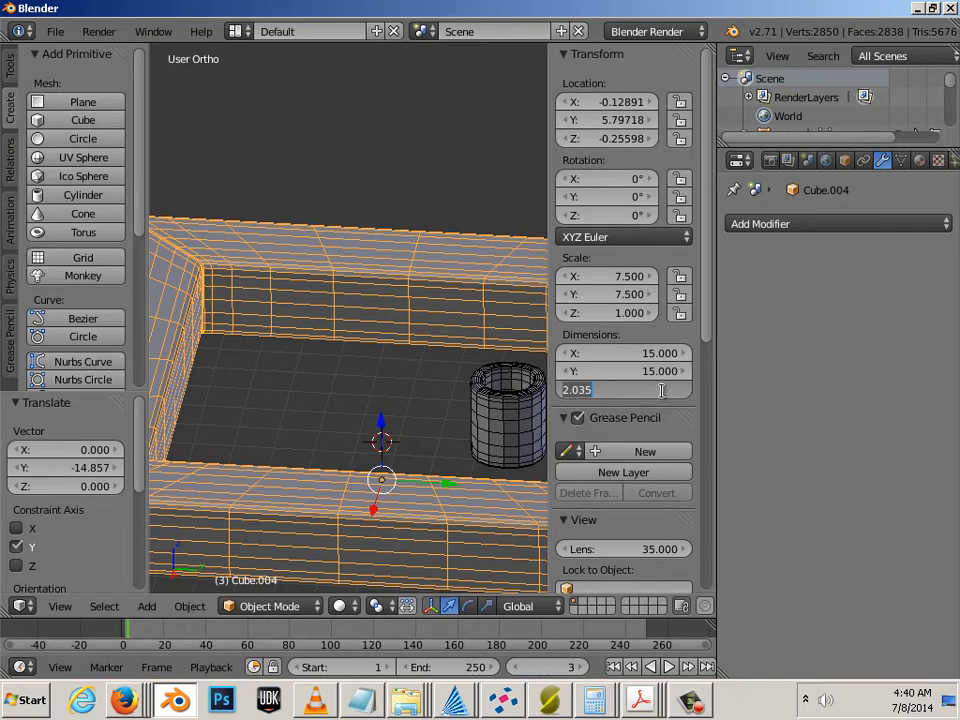
text(15)
key(Return)
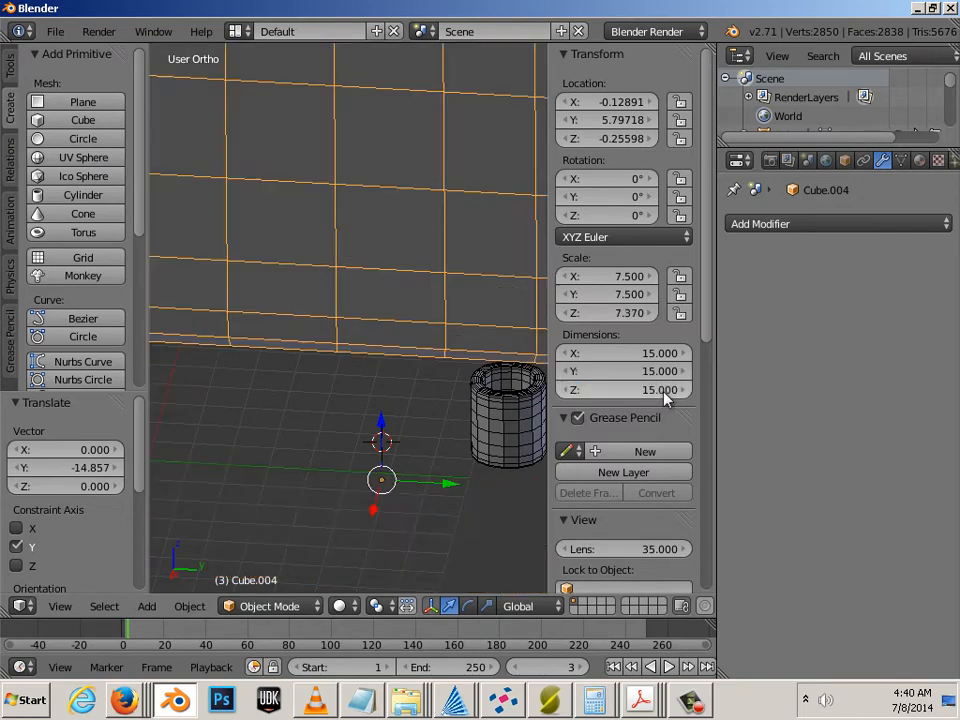
Lower the enlarged hollow box along Z to the level of the other enlarged shapes.
scroll(455, 360, down, 5)
scroll(400, 350, down, 5)
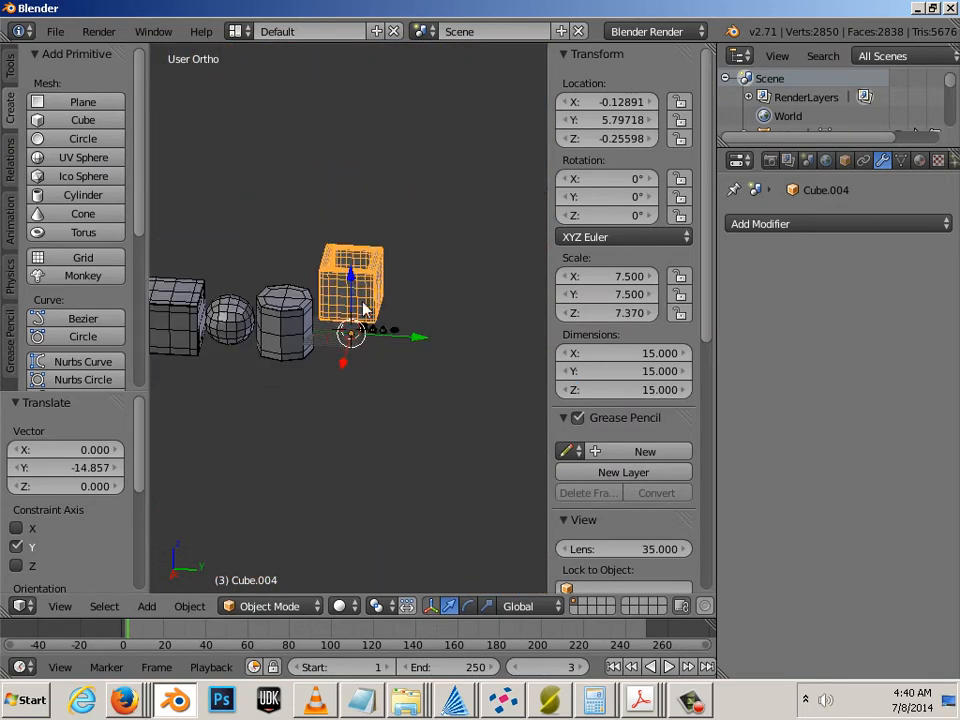
key(g)
key(z)
Select the hollow box, solid cylinder, sphere and both cubes and move them together in the negative Y direction.
drag(345, 328, 262, 326)
scroll(352, 350, down, 3)
shift+right_click(316, 331)
shift+right_click(276, 328)
shift+right_click(236, 326)
shift+right_click(208, 316)
key(a)
Move the small hollow cylinder past the enlarged shapes to about Y -93, at the plain cube.
scroll(369, 349, up, 5)
scroll(372, 350, up, 4)
right_click(386, 340)
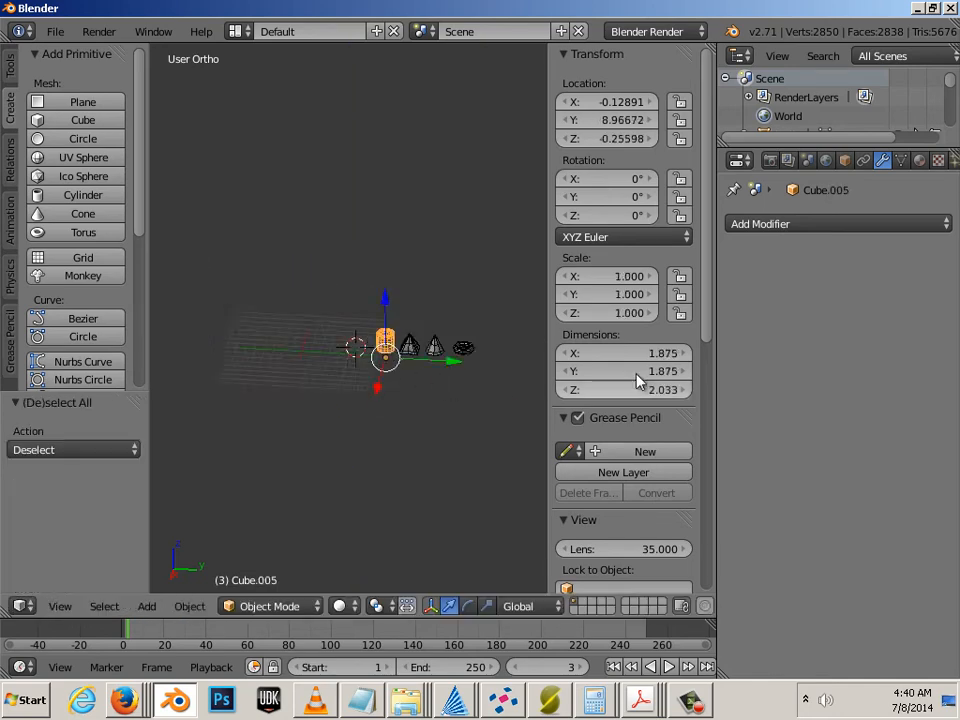
scroll(489, 428, up, 4)
scroll(489, 428, up, 2)
scroll(467, 405, down, 3)
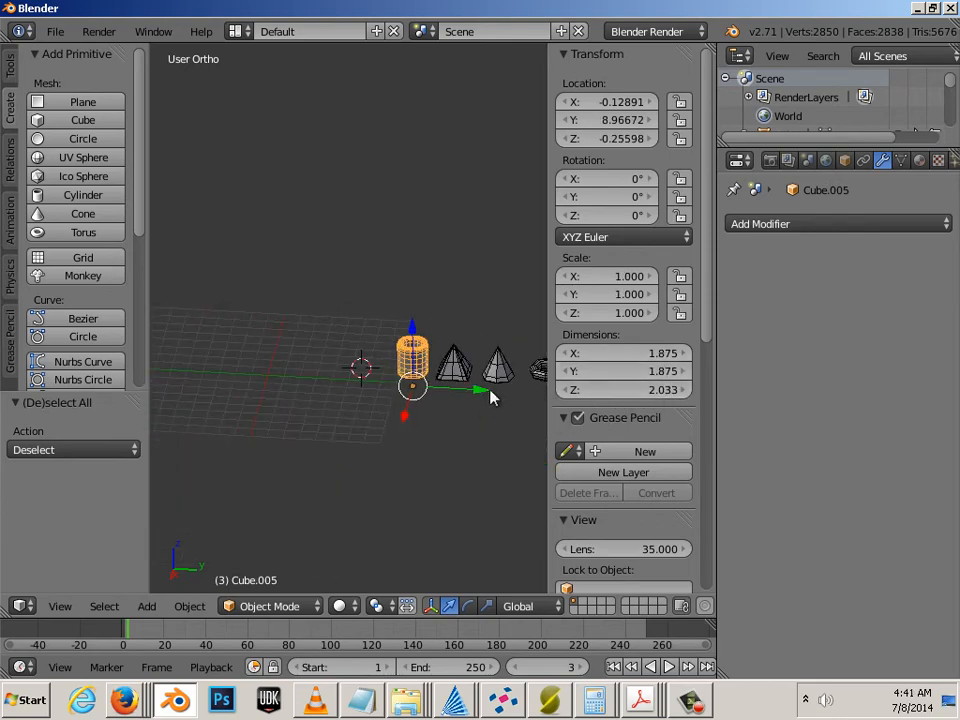
drag(489, 393, 301, 378)
shift+middle_drag(244, 391, 480, 379)
scroll(453, 384, down, 5)
drag(465, 341, 272, 357)
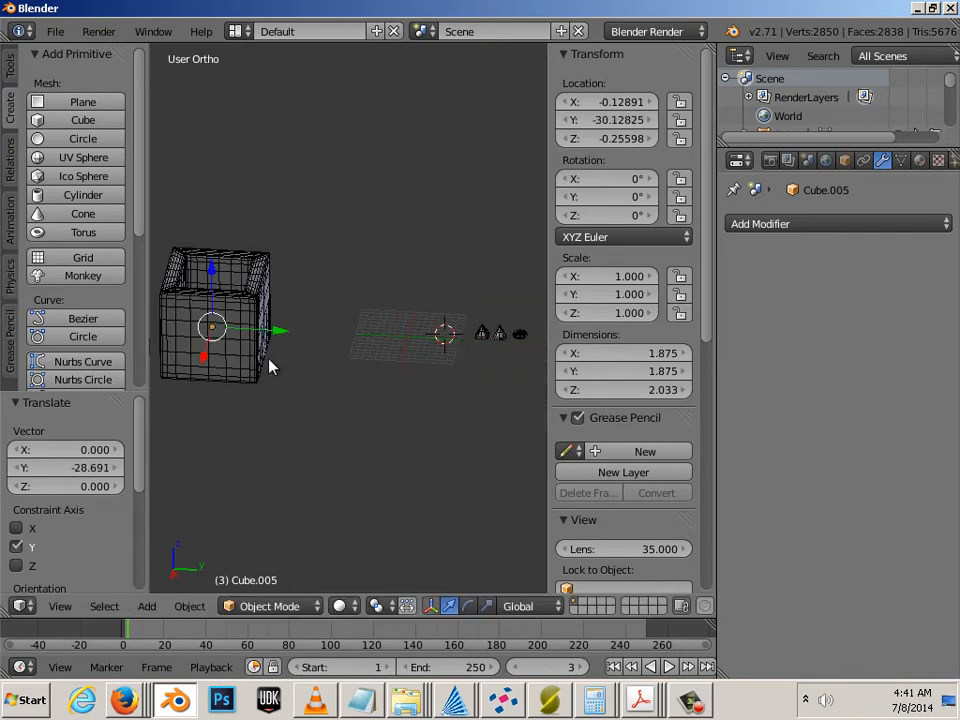
shift+middle_drag(287, 347, 505, 351)
drag(485, 338, 236, 360)
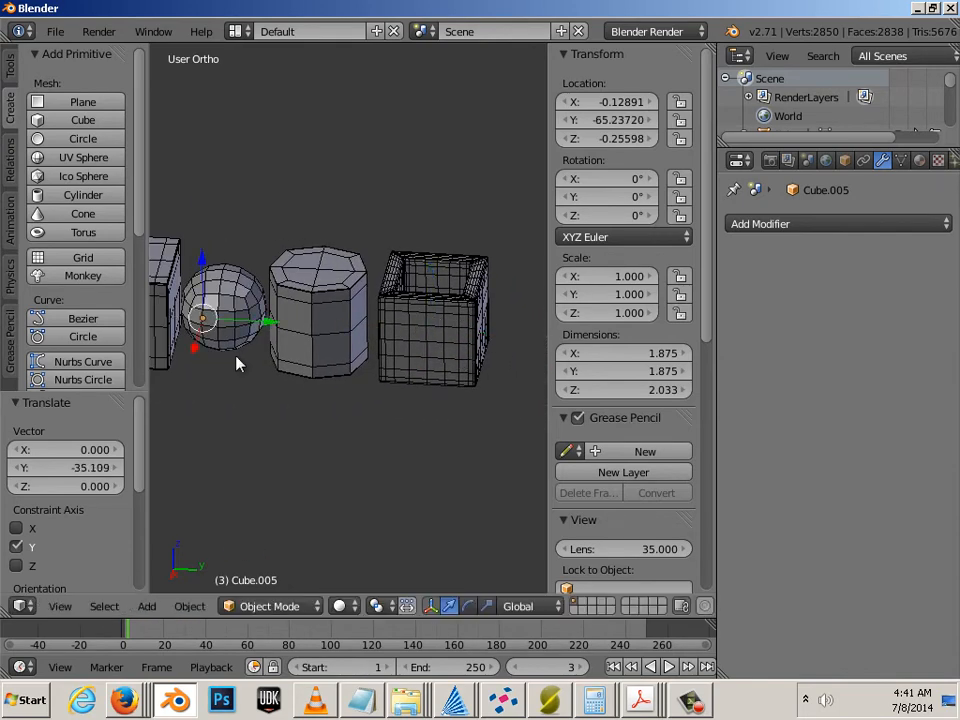
shift+middle_drag(236, 360, 505, 370)
drag(527, 340, 349, 343)
Show the shapes in wireframe from the side and move the hollow cylinder about -1.5 units in Y and -2.7 in Z.
middle_drag(392, 326, 393, 325)
key(KP_1)
key(KP_3)
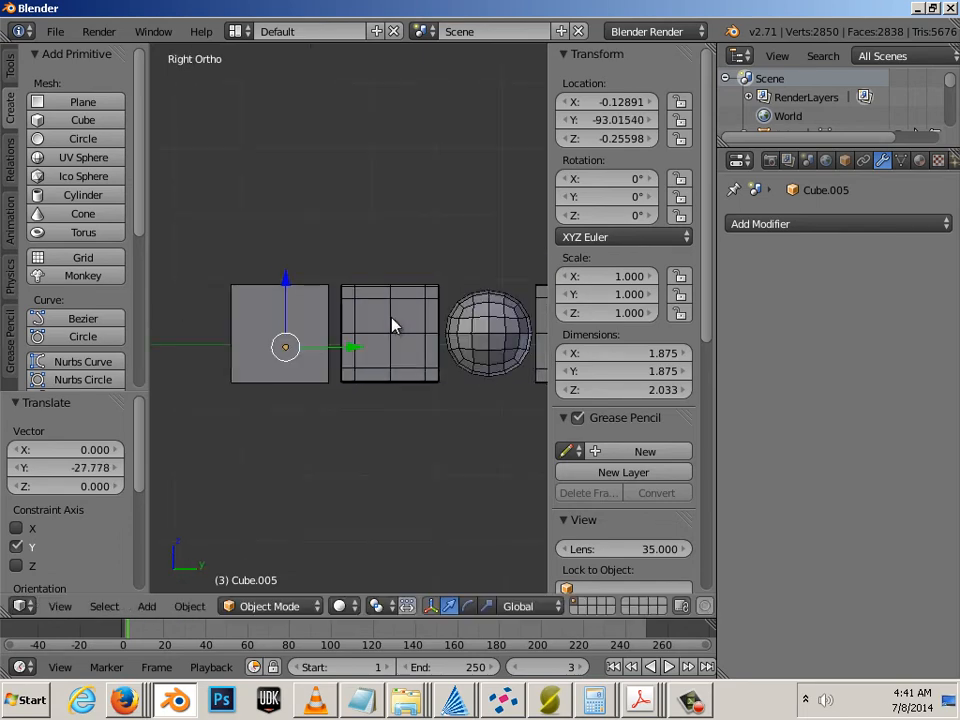
key(z)
shift+middle_drag(352, 359, 414, 377)
scroll(388, 346, up, 4)
key(g)
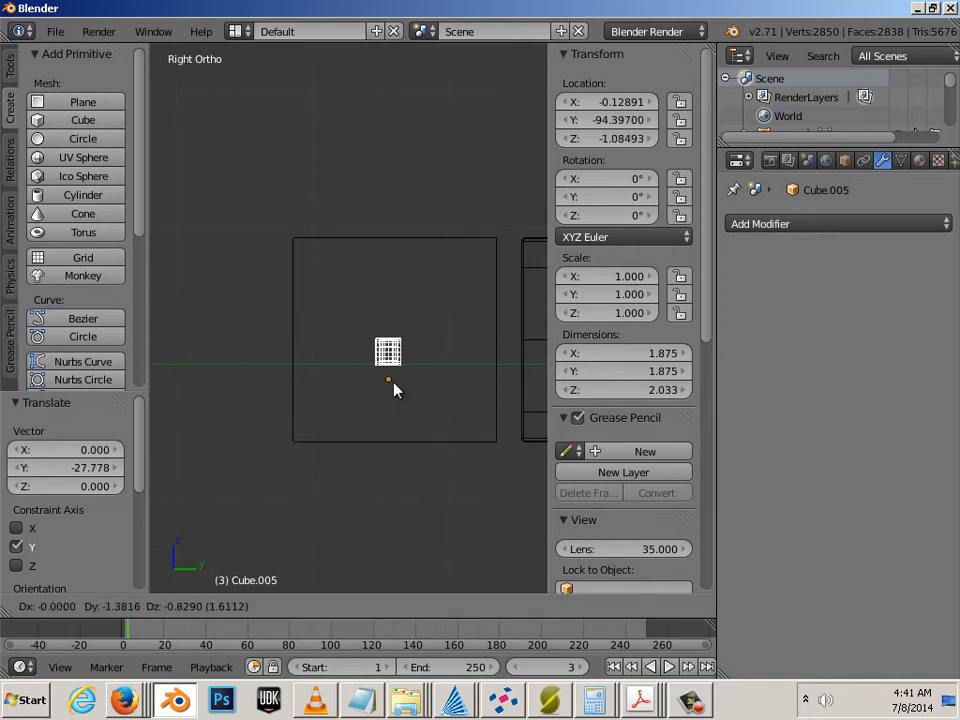
click(387, 406)
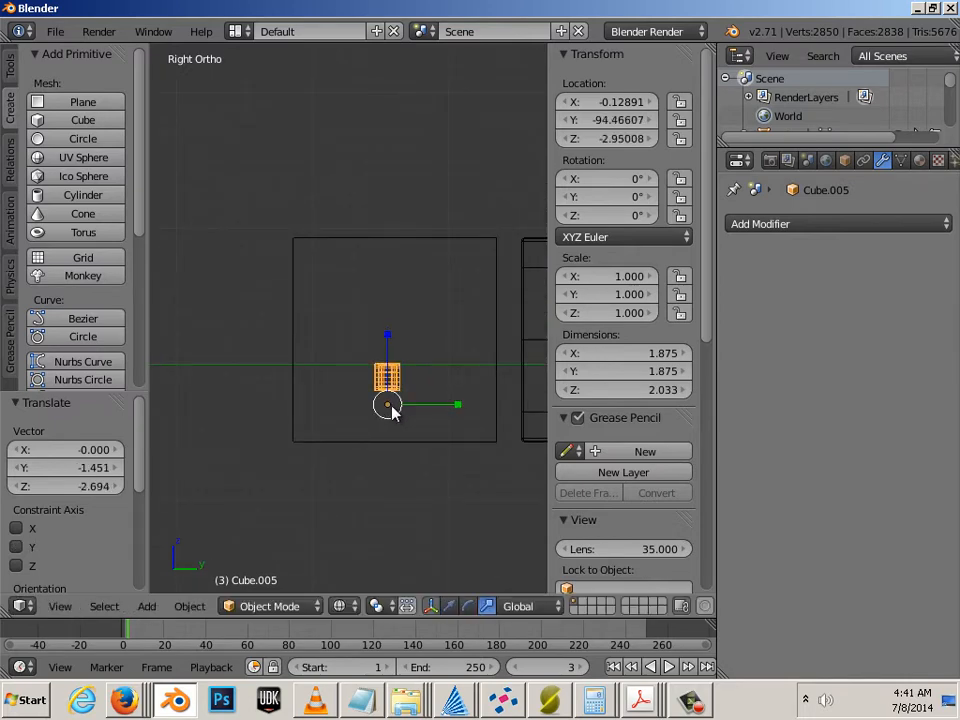
Scale the hollow cylinder up to about 13.3 units wide and lower it about 10.8 units in Z over the plain cube's outline.
key(s)
click(405, 418)
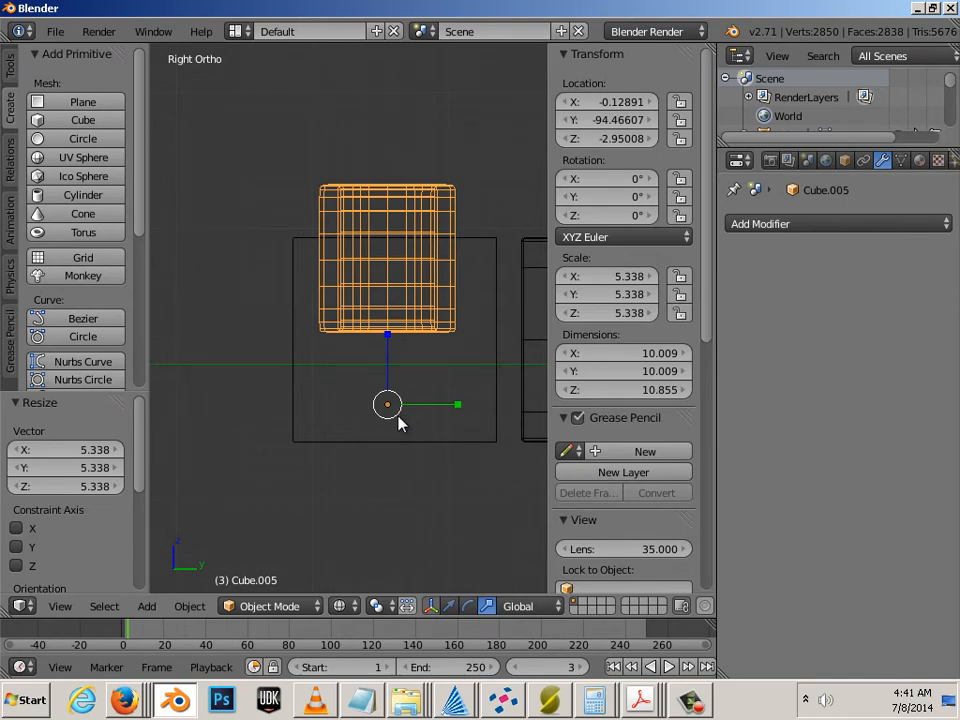
key(s)
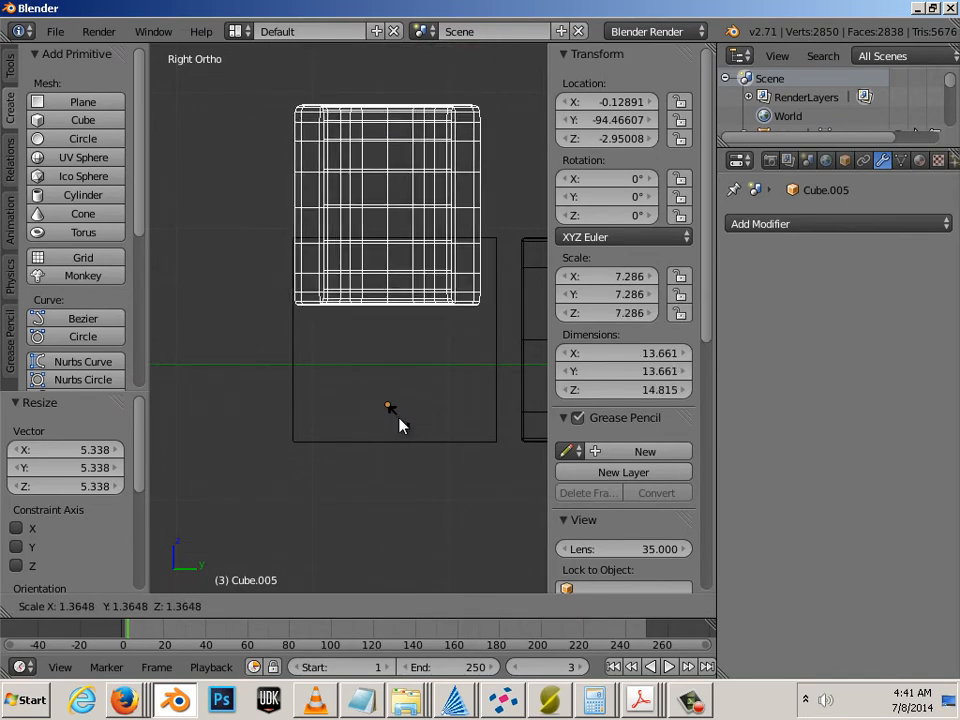
click(399, 420)
drag(388, 338, 388, 490)
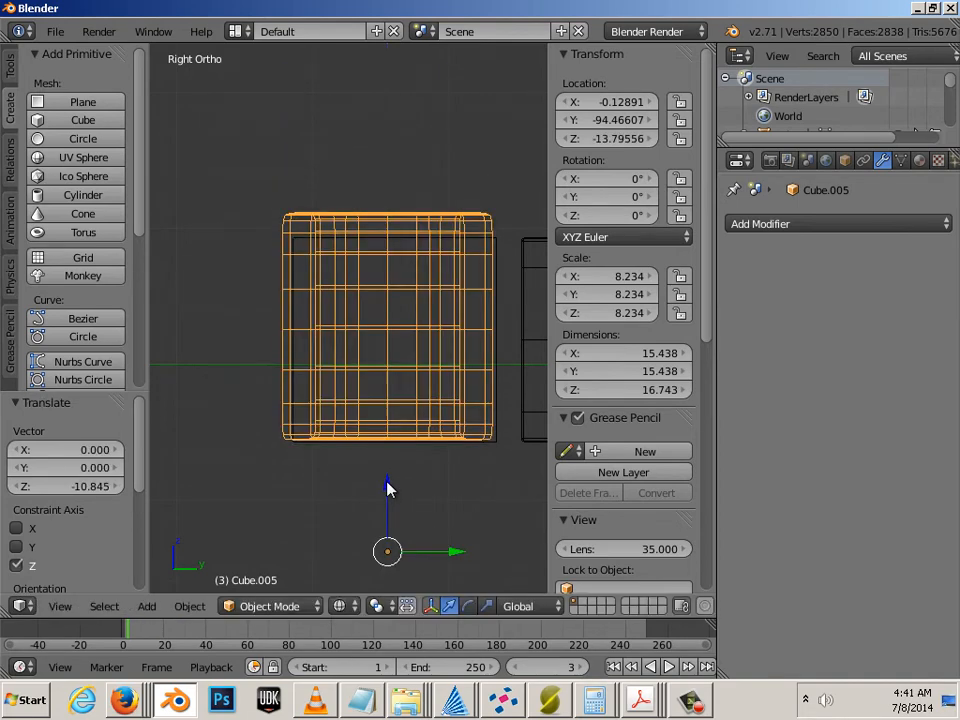
key(s)
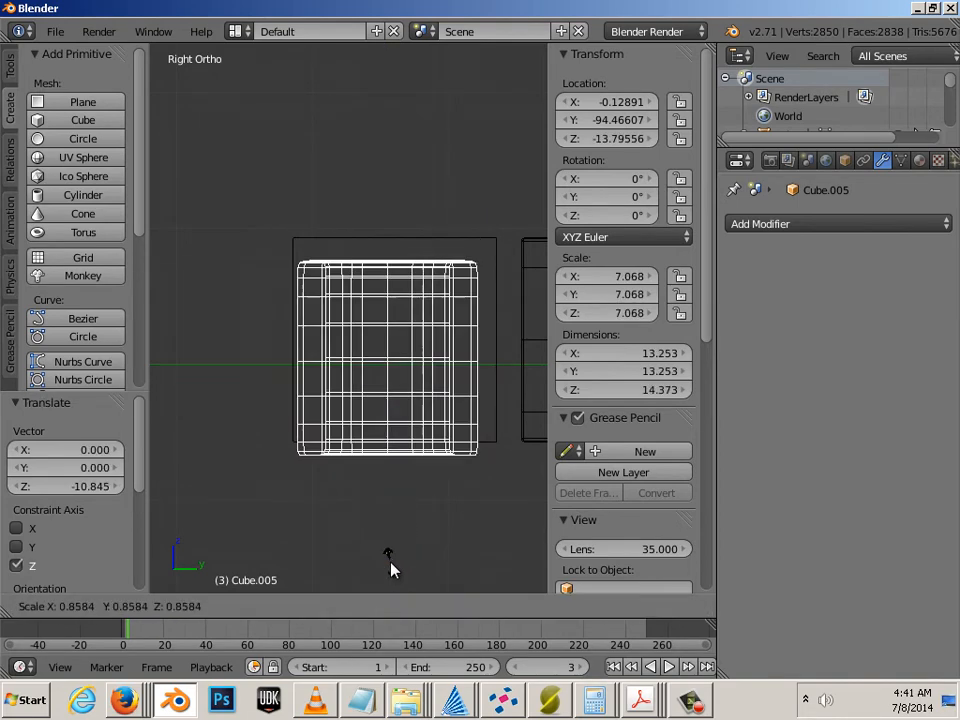
click(390, 566)
Set the hollow cylinder's origin to its geometry.
click(190, 606)
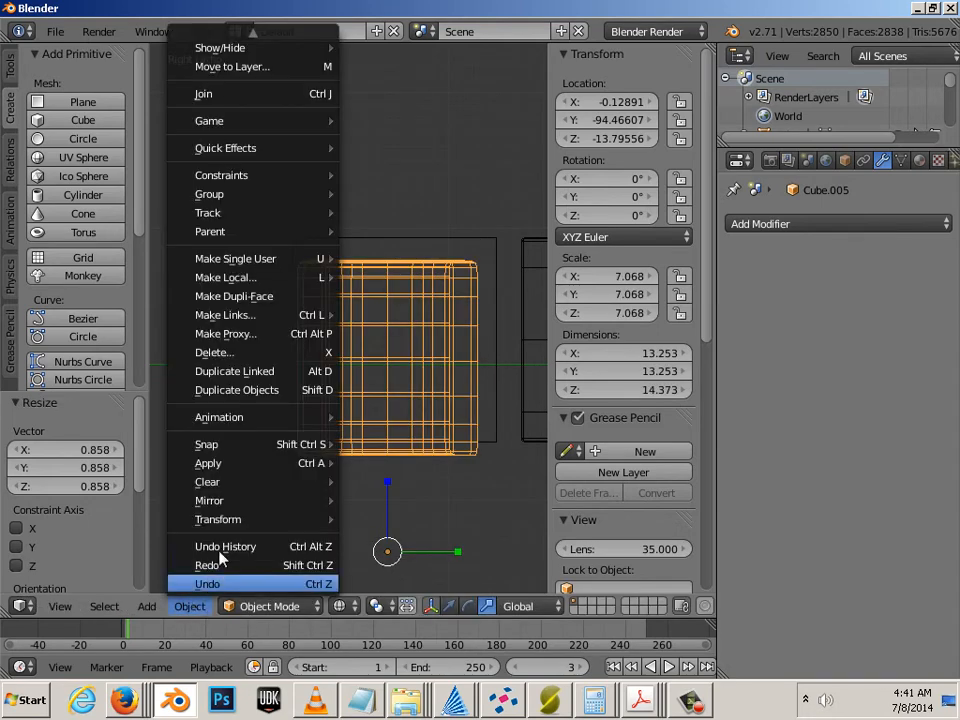
mouse_move(231, 521)
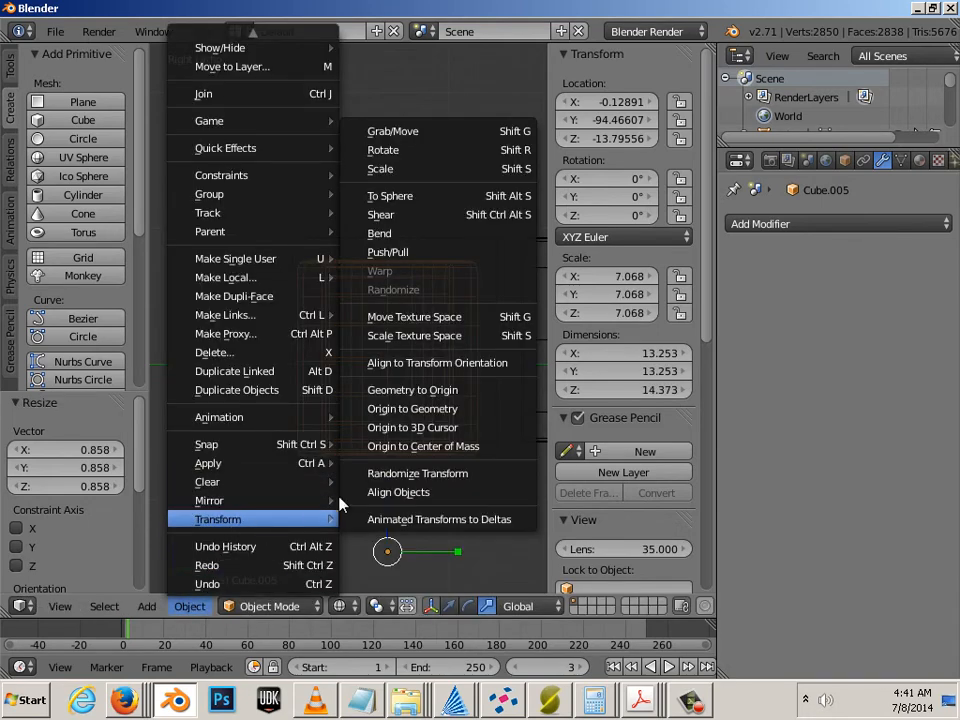
click(411, 412)
Scale the hollow cylinder by about 1.12 and move it about 0.55 units in Y and 1.6 in Z to match the plain cube's outline.
key(s)
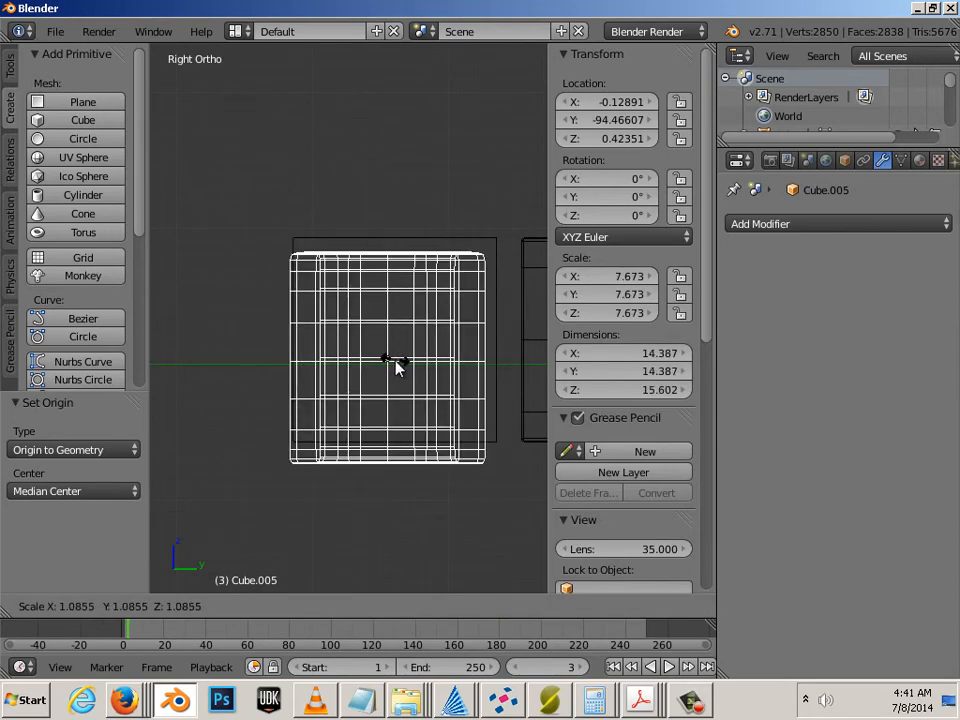
click(394, 364)
key(g)
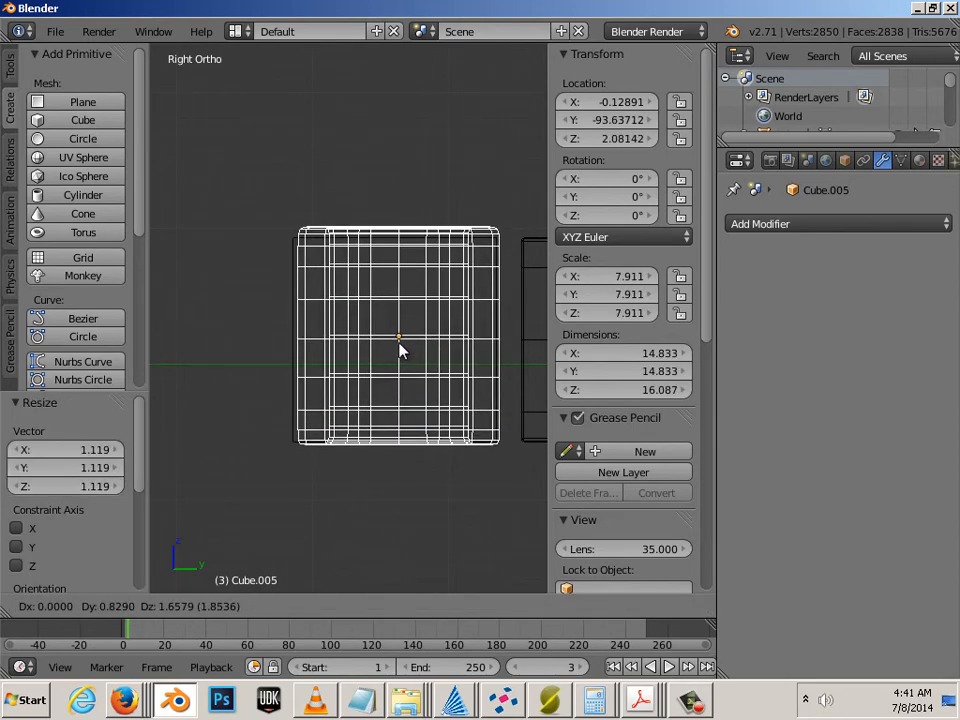
click(395, 350)
scroll(394, 399, down, 8)
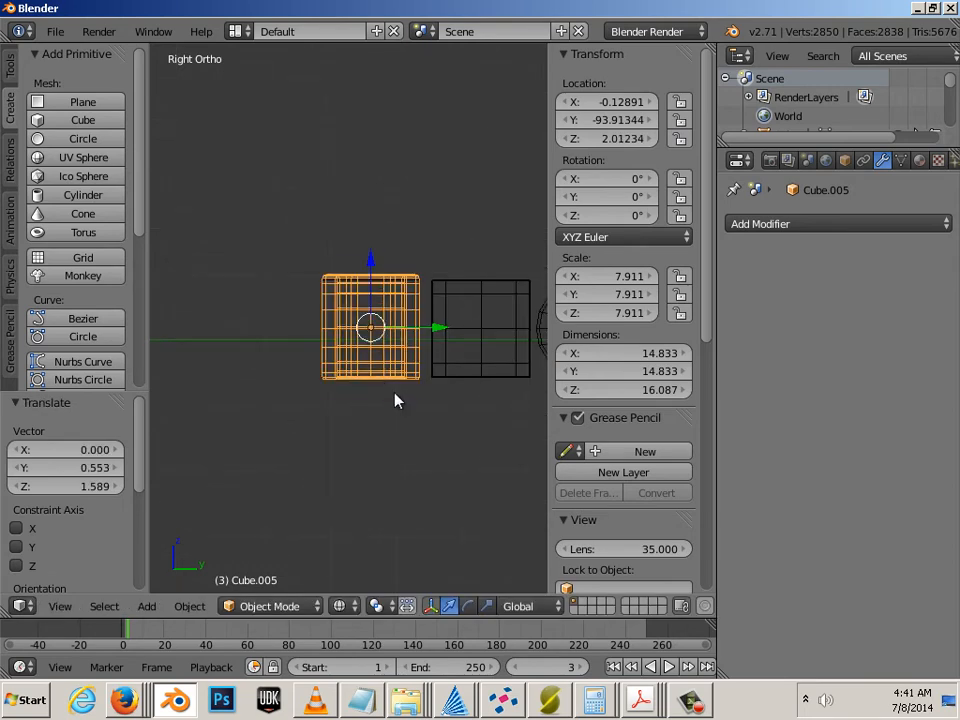
middle_drag(448, 407, 466, 474)
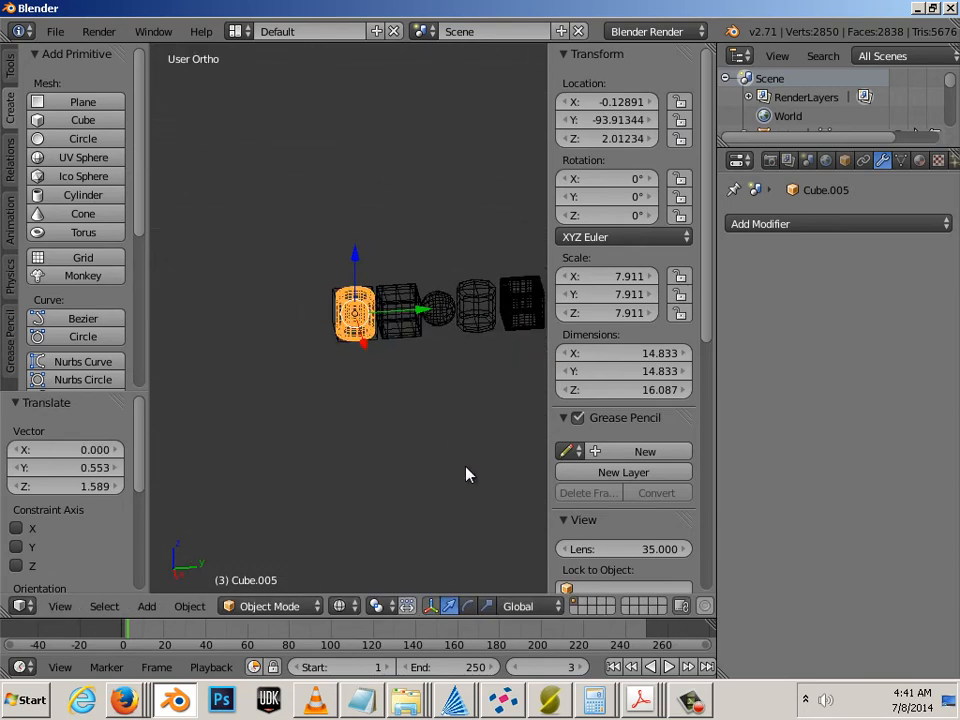
Move the hollow cylinder about 80.6 units along Y, past the hollow box at the end of the enlarged row.
drag(411, 313, 465, 324)
shift+middle_drag(387, 384, 150, 457)
drag(240, 383, 381, 373)
middle_drag(415, 459, 322, 385)
scroll(382, 437, up, 3)
scroll(380, 420, up, 6)
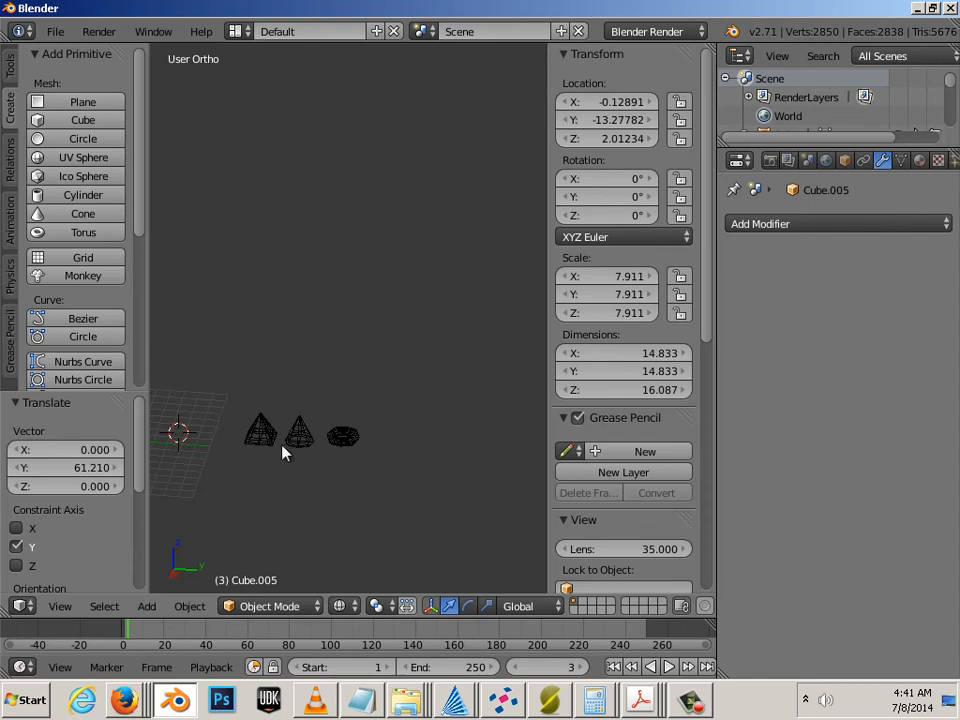
key(Tab)
key(Tab)
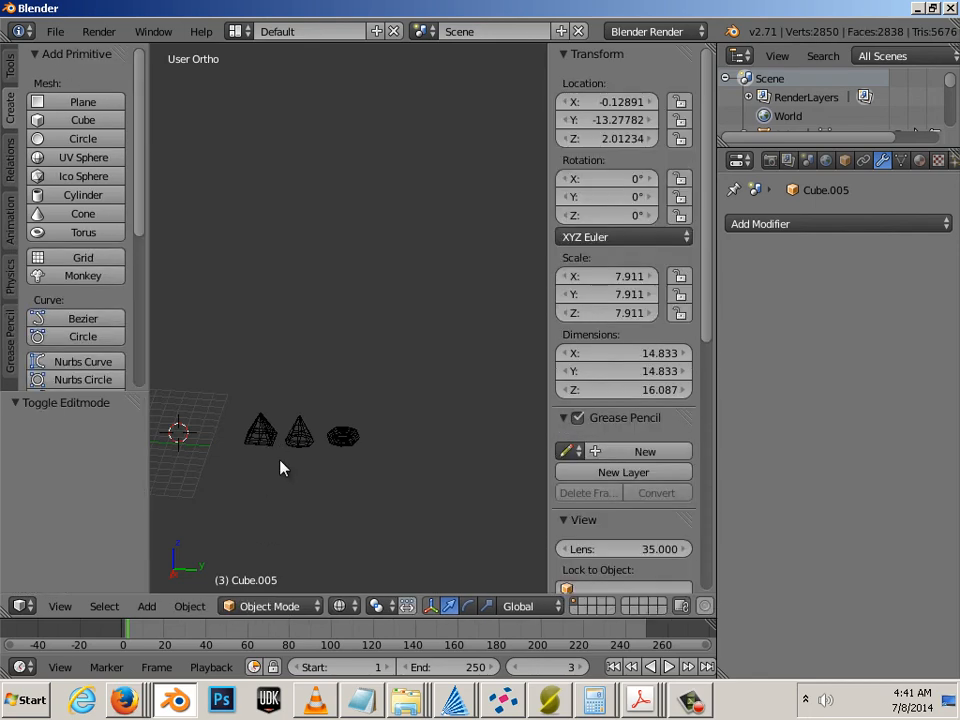
Return to solid shading, select the small pyramid, cone and torus together, and move them about -109.6 units in Y to the plain cube.
key(z)
shift+middle_drag(252, 456, 448, 420)
scroll(445, 422, down, 2)
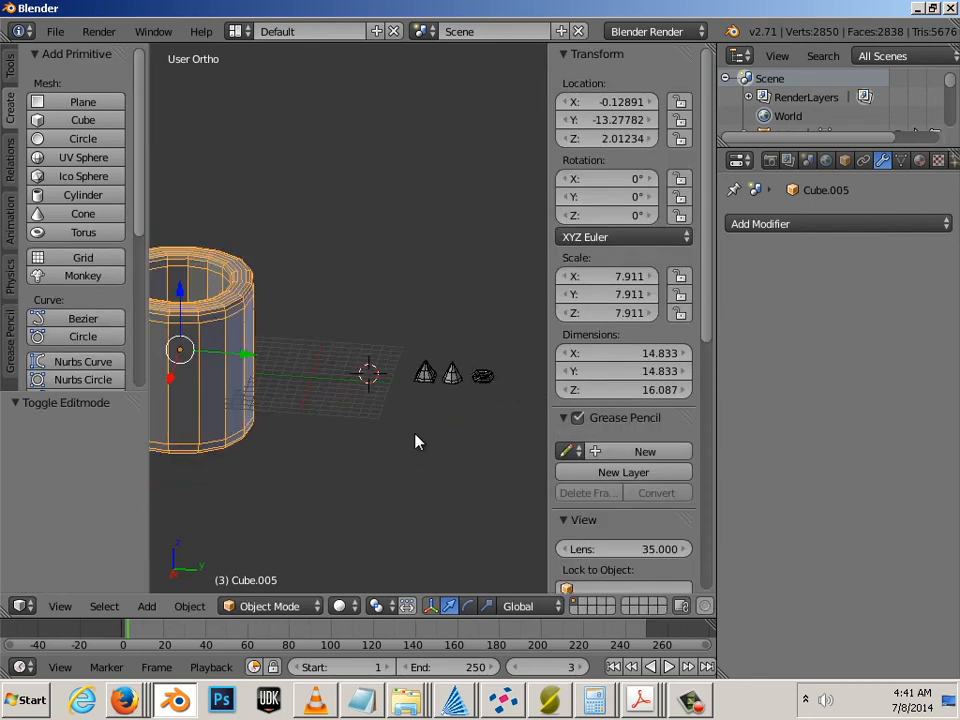
key(a)
right_click(425, 375)
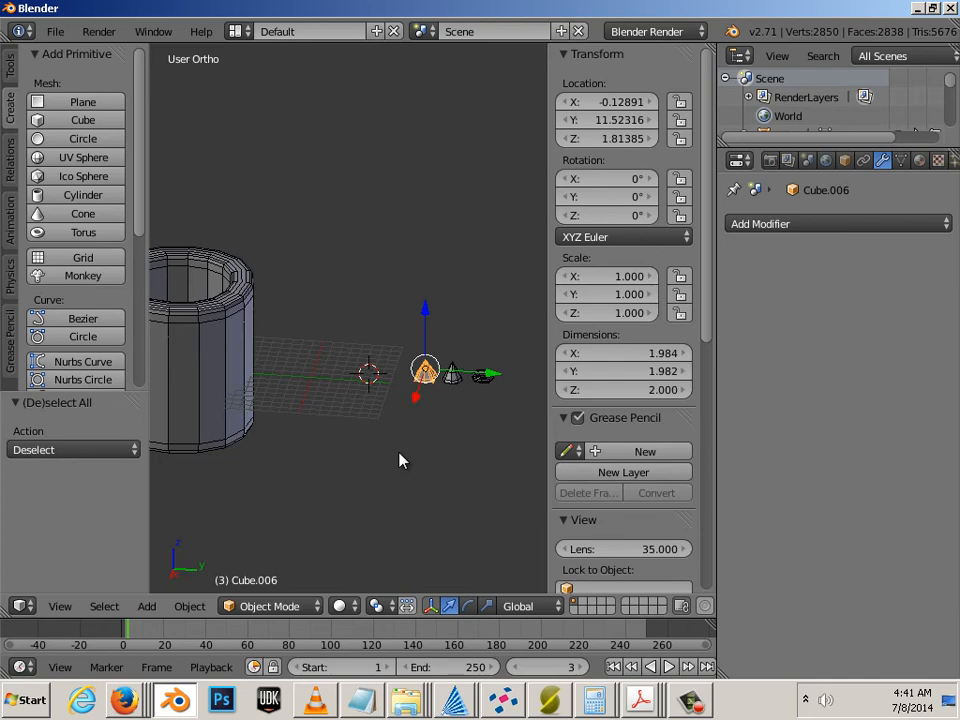
shift+right_click(470, 389)
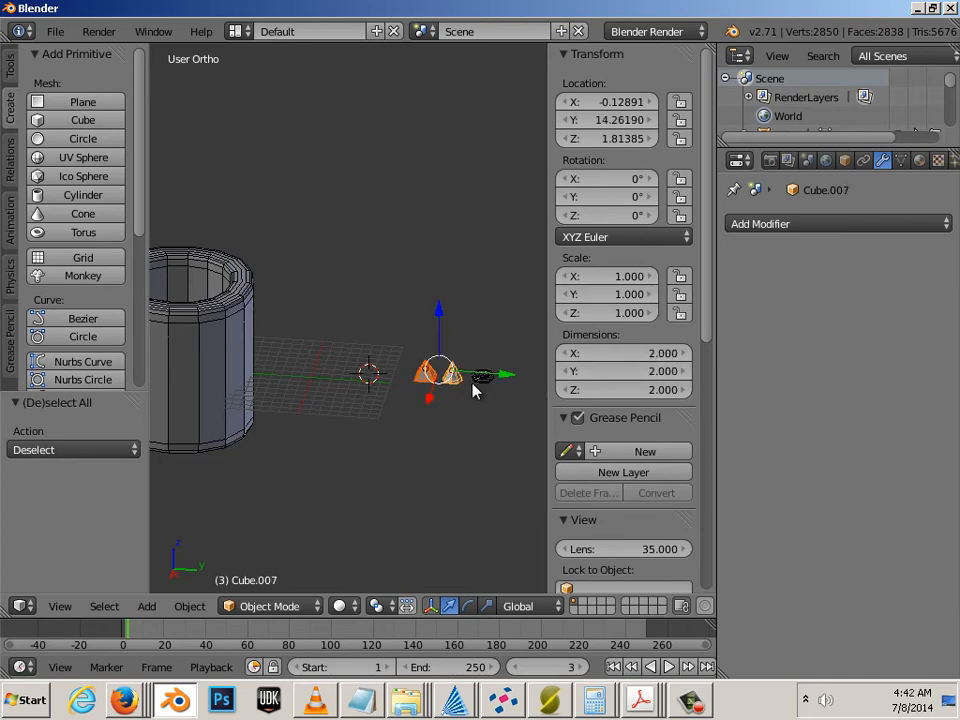
shift+right_click(495, 385)
drag(513, 383, 326, 414)
scroll(523, 422, down, 4)
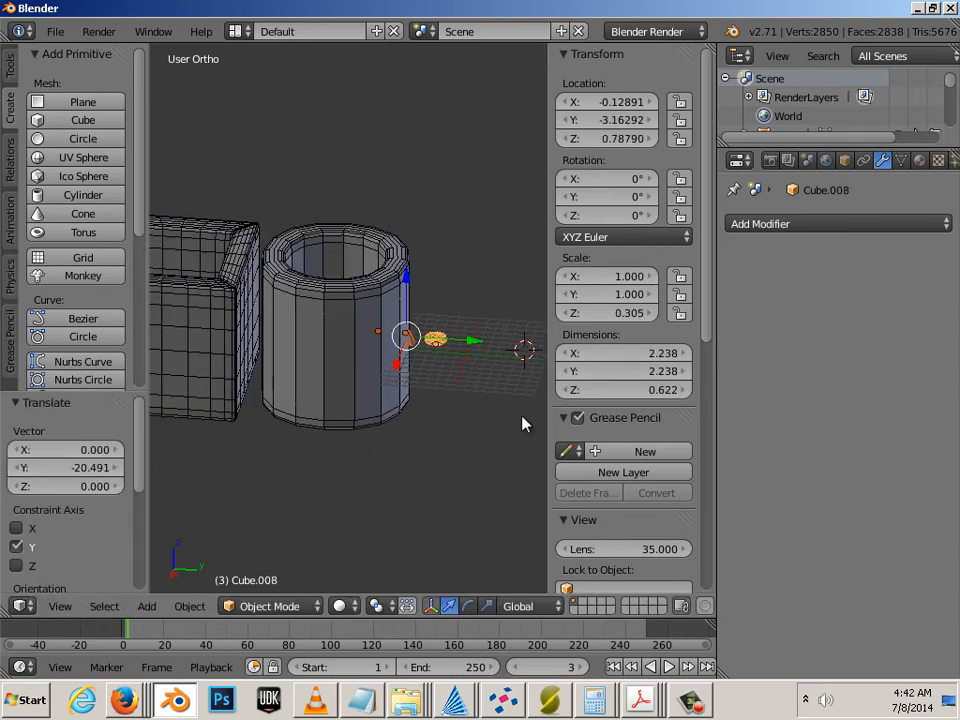
drag(479, 332, 256, 330)
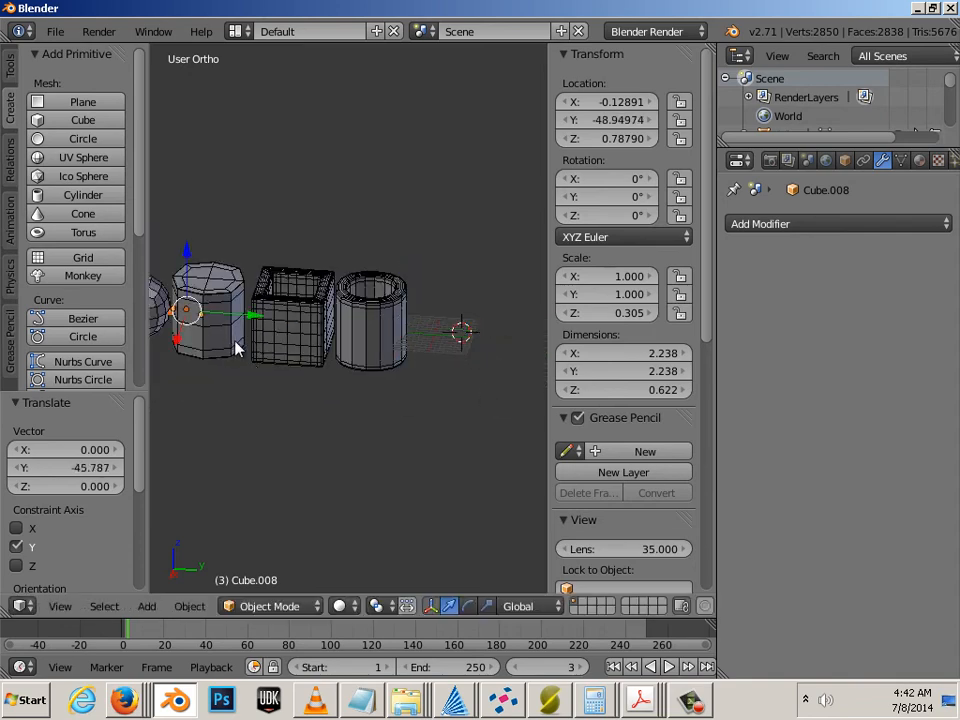
shift+middle_drag(235, 335, 474, 358)
drag(485, 352, 281, 347)
Show the shapes in wireframe from the right side and scale the pyramid, cone and torus together by about 6.3 over the cube's outline.
key(KP_1)
key(KP_3)
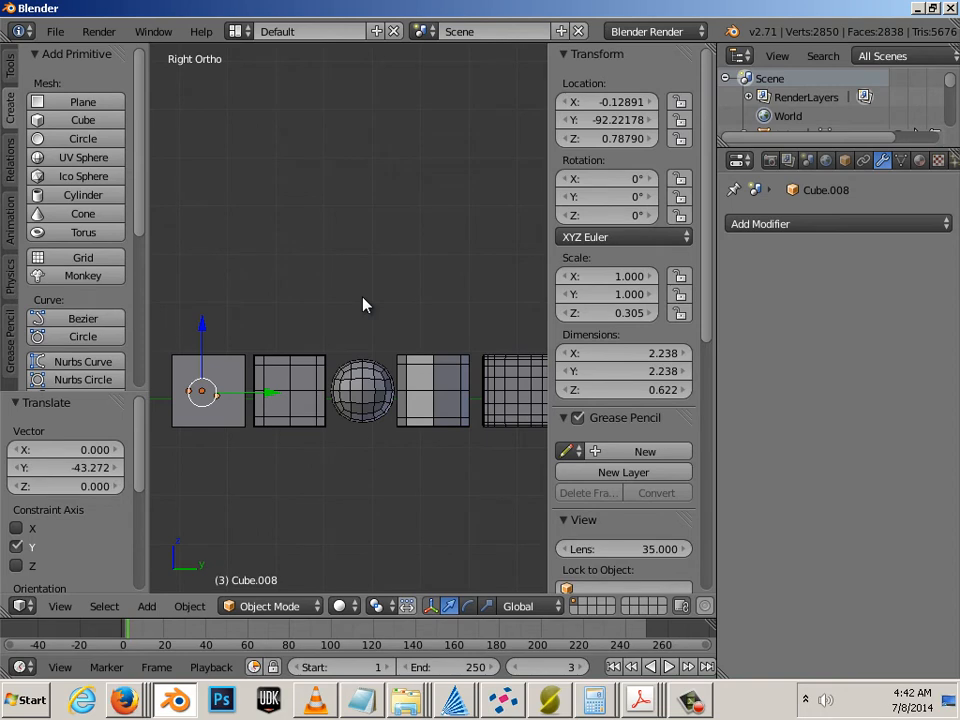
key(z)
mouse_move(375, 430)
shift+middle_down()
mouse_move(246, 349)
mouse_move(308, 340)
shift+middle_up()
shift+middle_drag(397, 354, 253, 436)
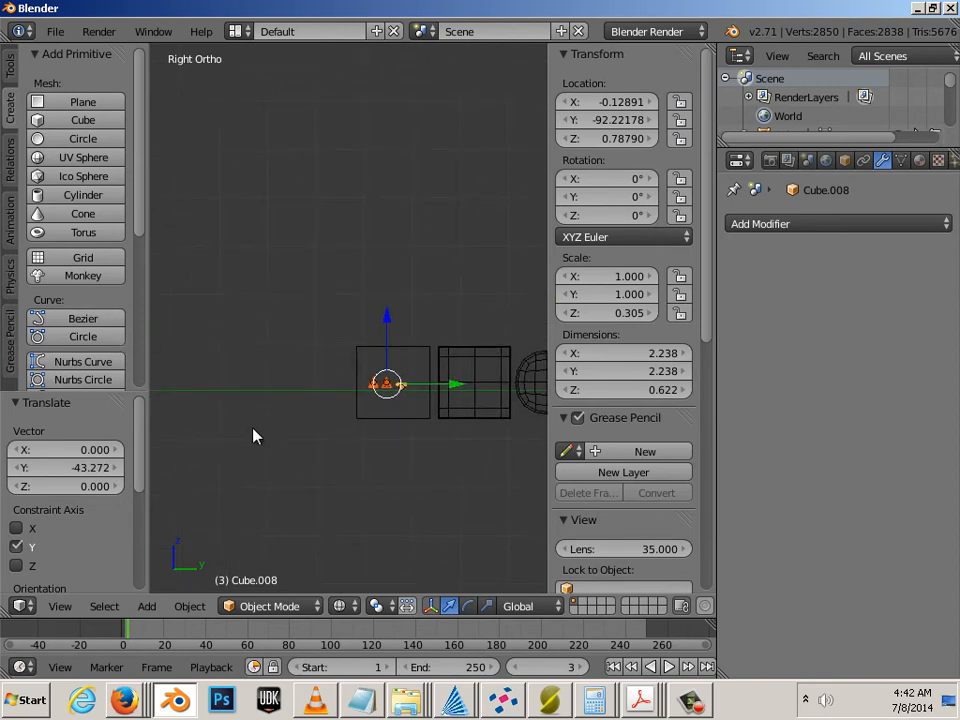
scroll(254, 430, up, 4)
shift+middle_drag(418, 447, 338, 347)
scroll(337, 365, up, 4)
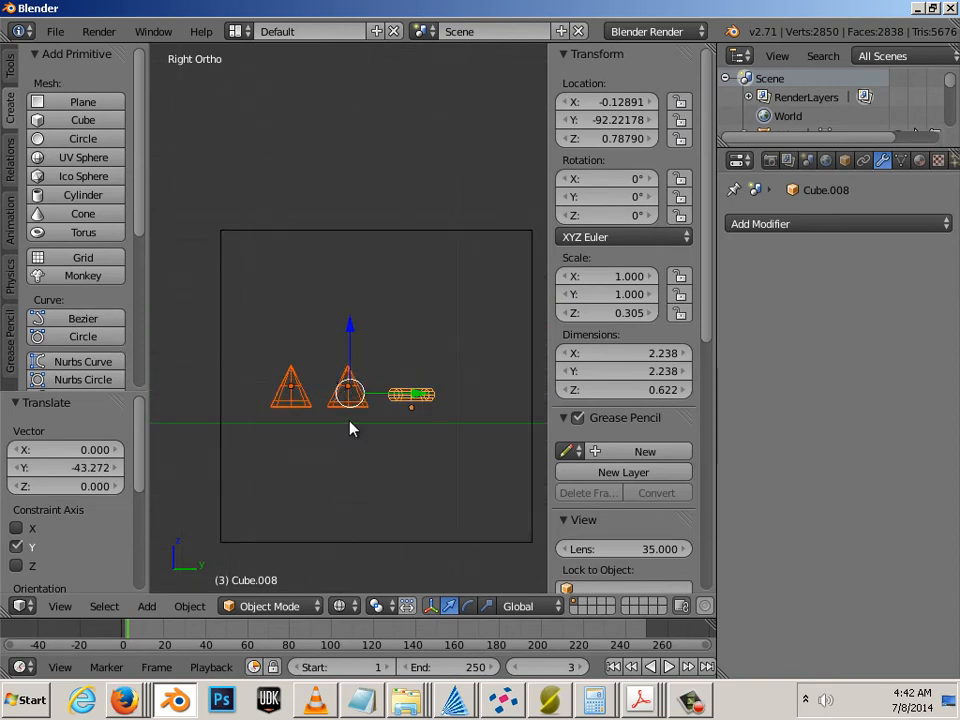
key(s)
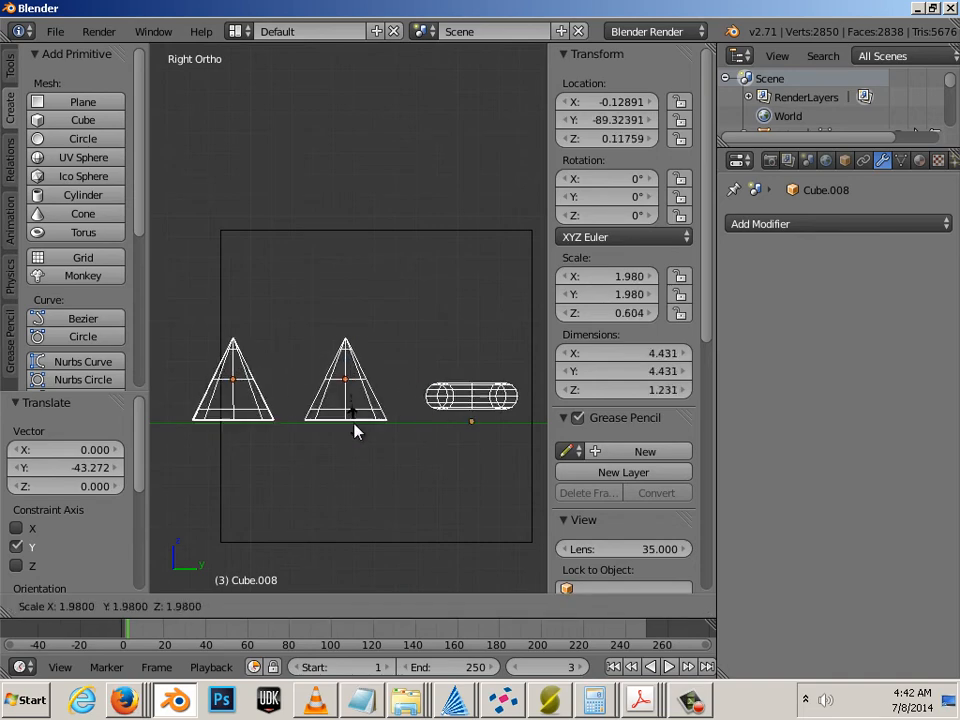
click(355, 432)
scroll(347, 416, down, 4)
key(s)
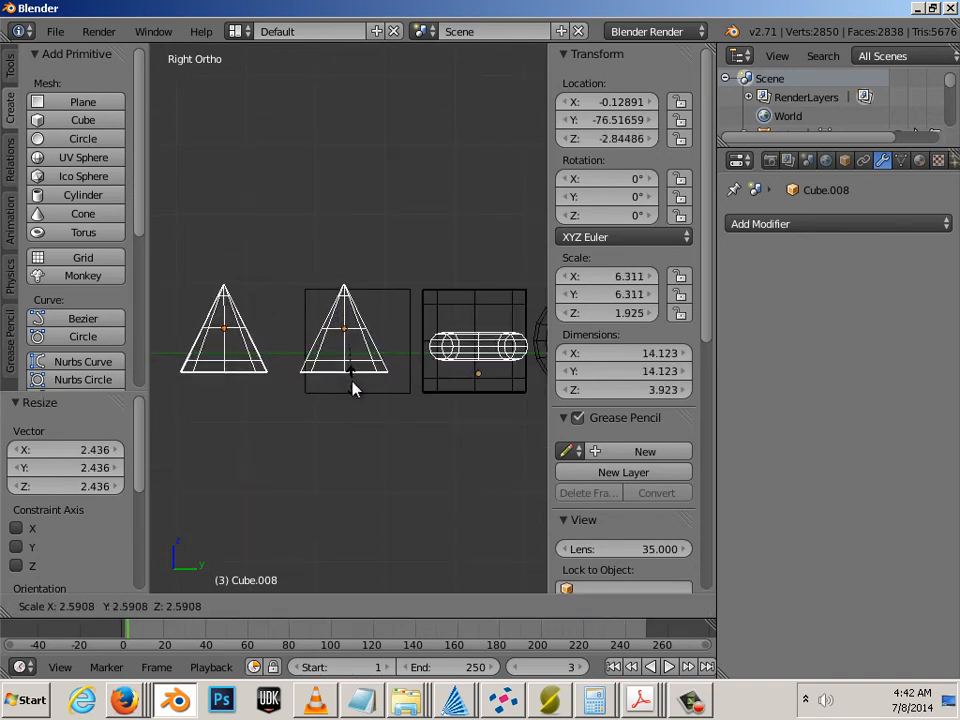
click(352, 387)
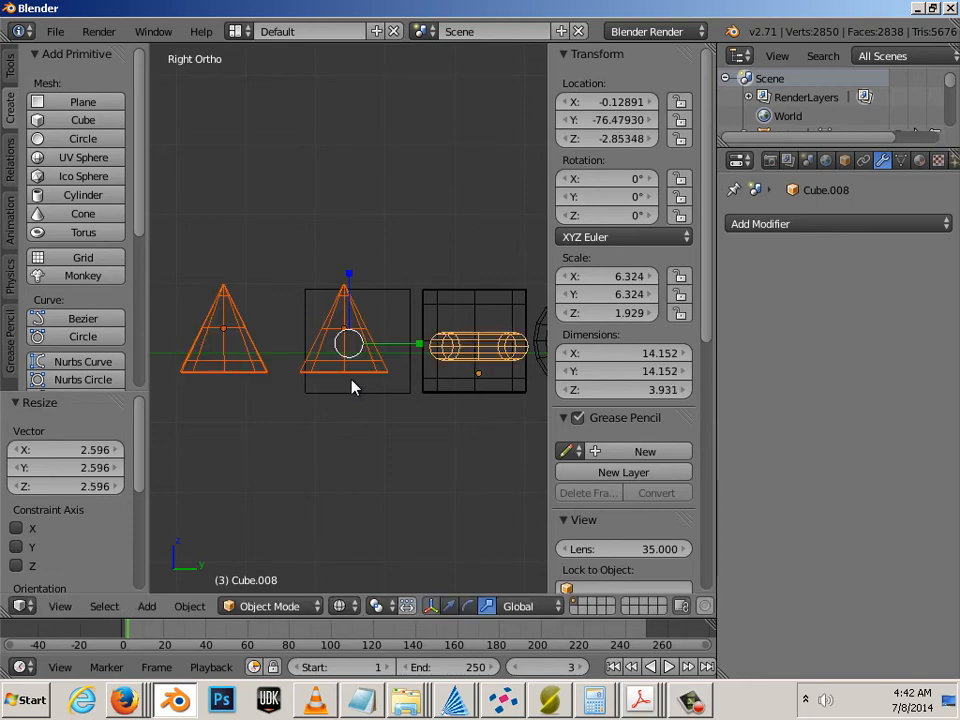
Move the three shapes about 1.9 units in Y and -2.2 in Z, and scale them by about 1.17 to match the cube's outline.
key(g)
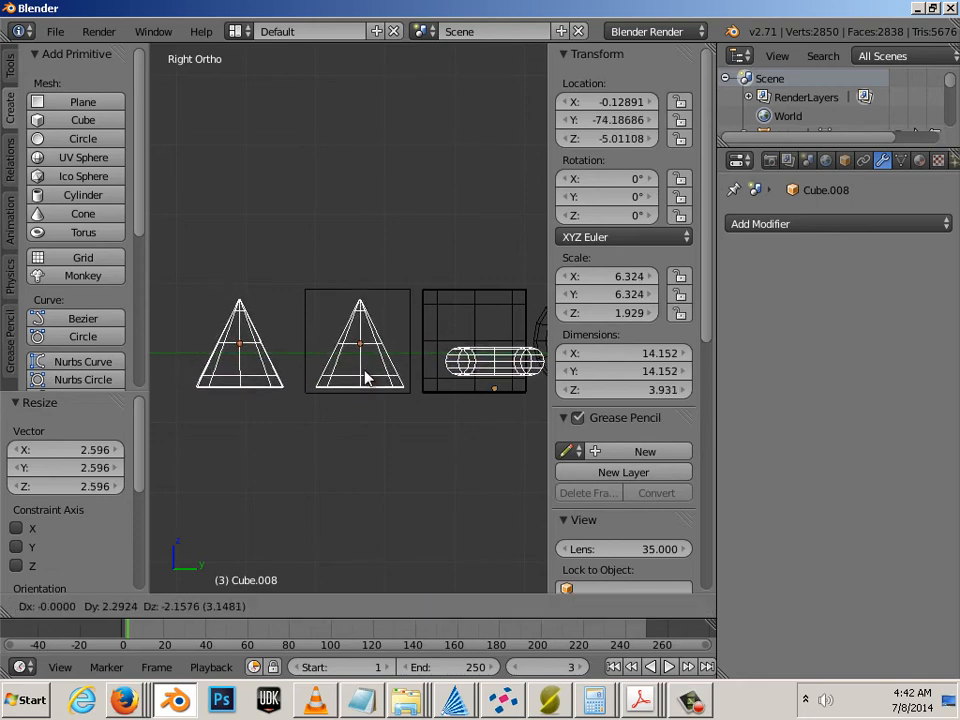
click(365, 377)
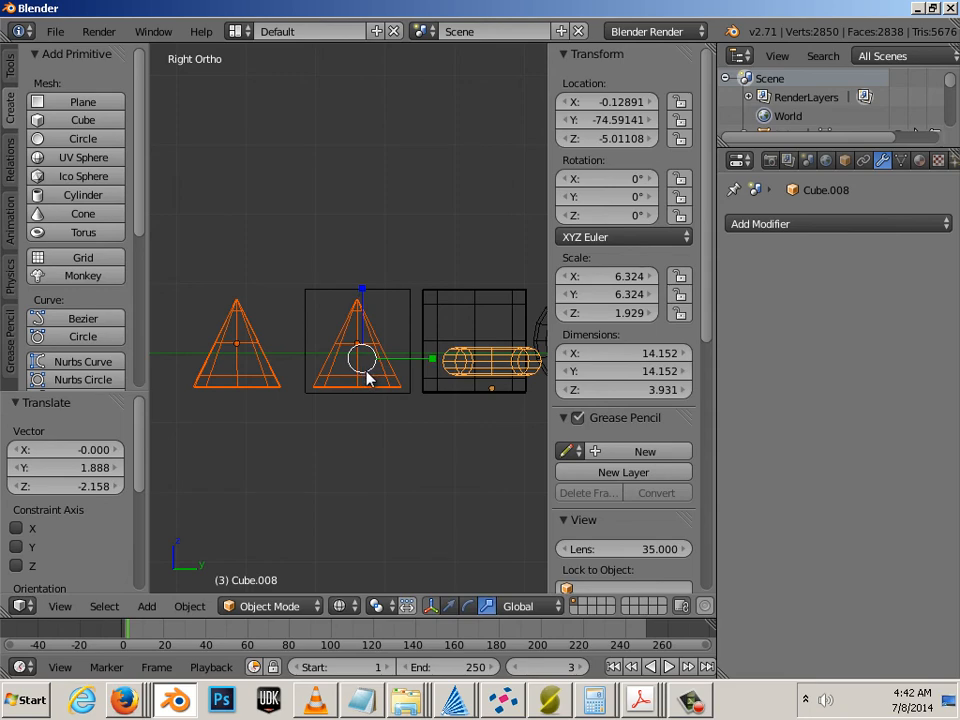
key(s)
click(368, 378)
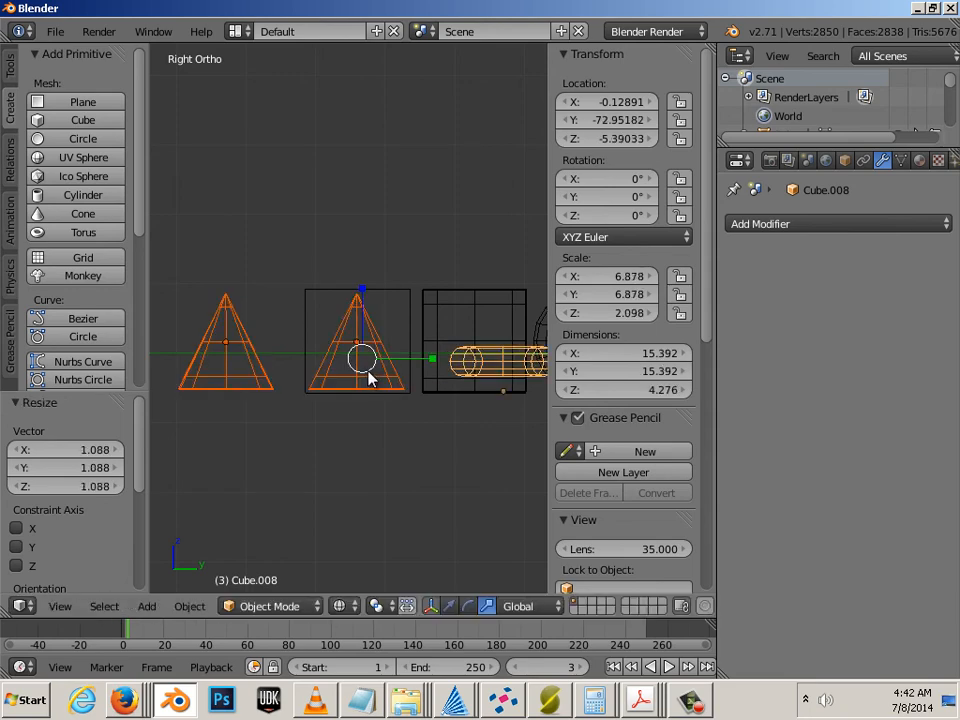
key(s)
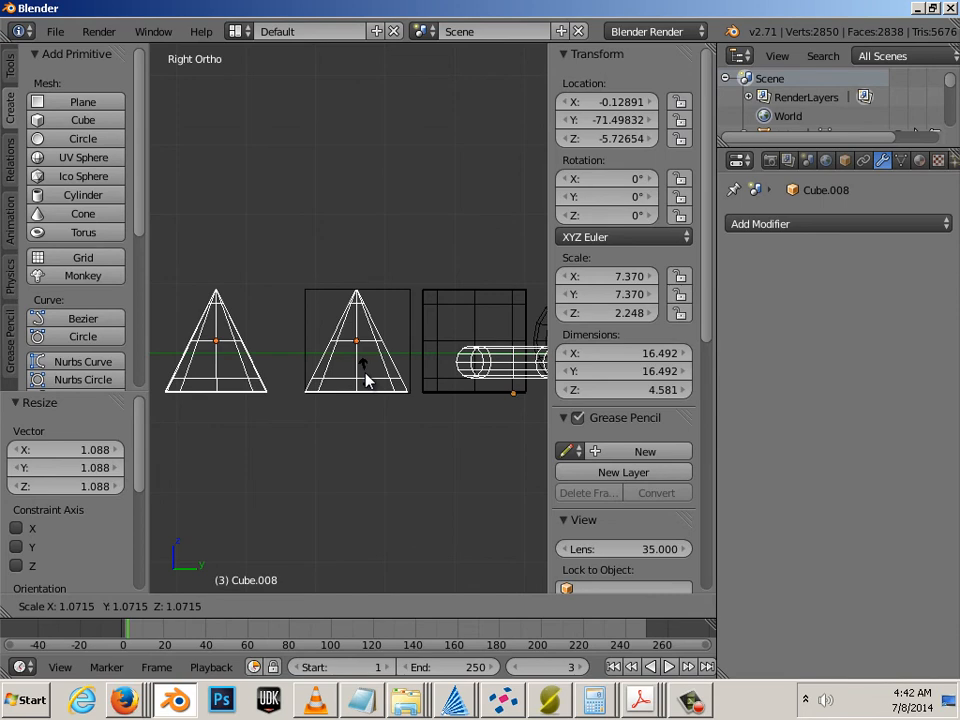
click(367, 380)
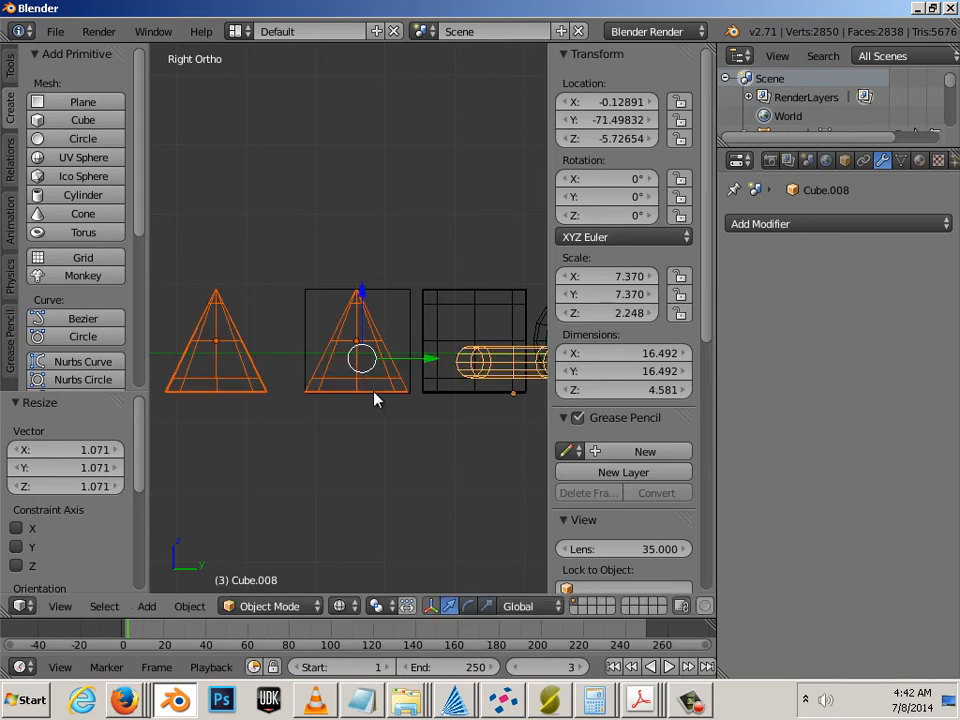
Move the pyramid, cone and torus about 134.3 units along Y beyond the hollow cylinder and deselect everything.
scroll(378, 402, down, 2)
scroll(378, 404, down, 5)
key(g)
key(y)
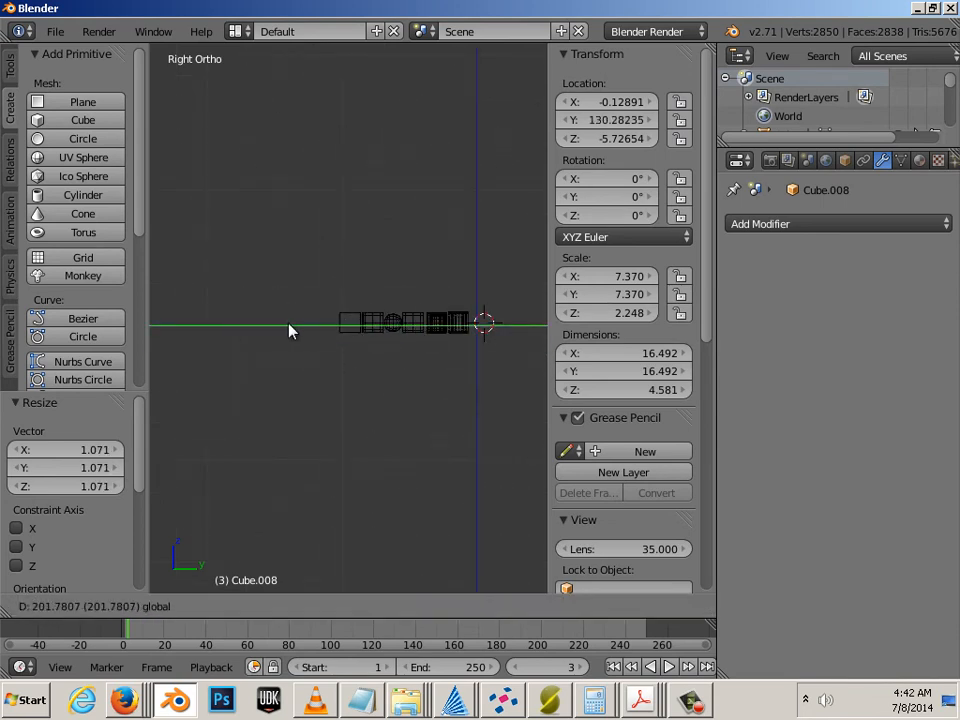
click(180, 405)
key(a)
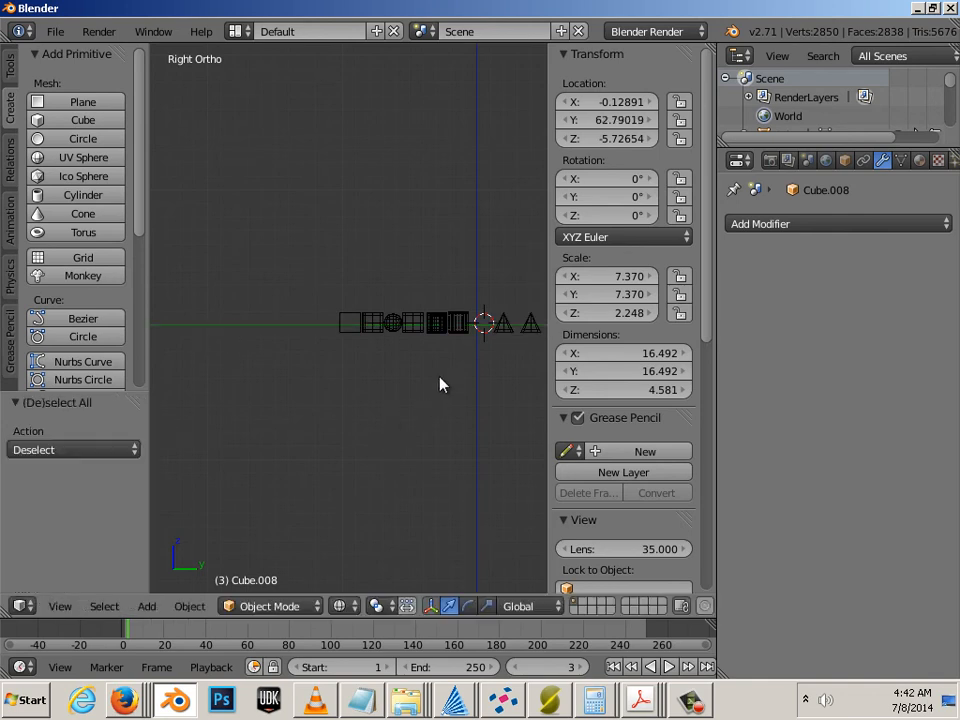
Hide the transform properties and display the whole row of shapes in solid shading from an angled view.
middle_drag(441, 384, 398, 392)
scroll(341, 427, up, 3)
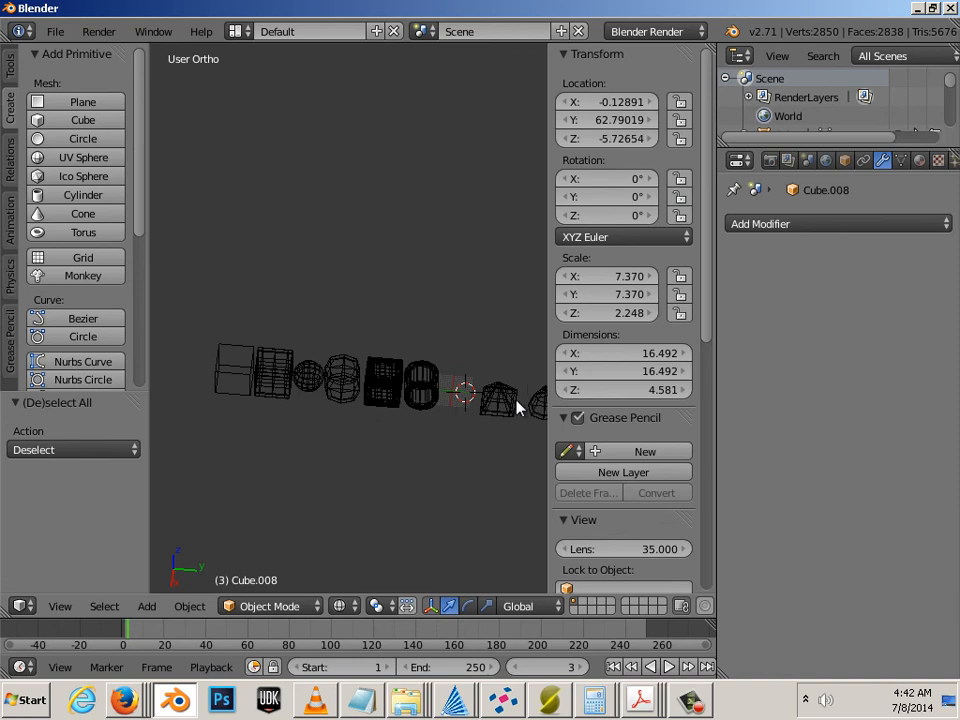
key(n)
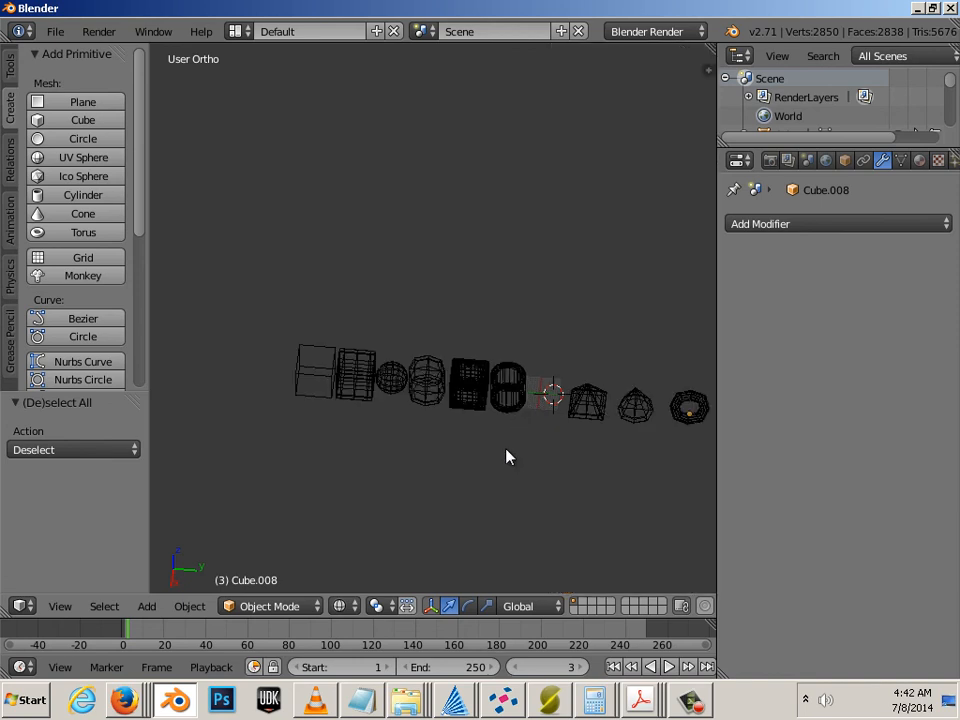
key(z)
scroll(507, 456, down, 5)
shift+middle_drag(527, 452, 467, 461)
scroll(466, 468, up, 4)
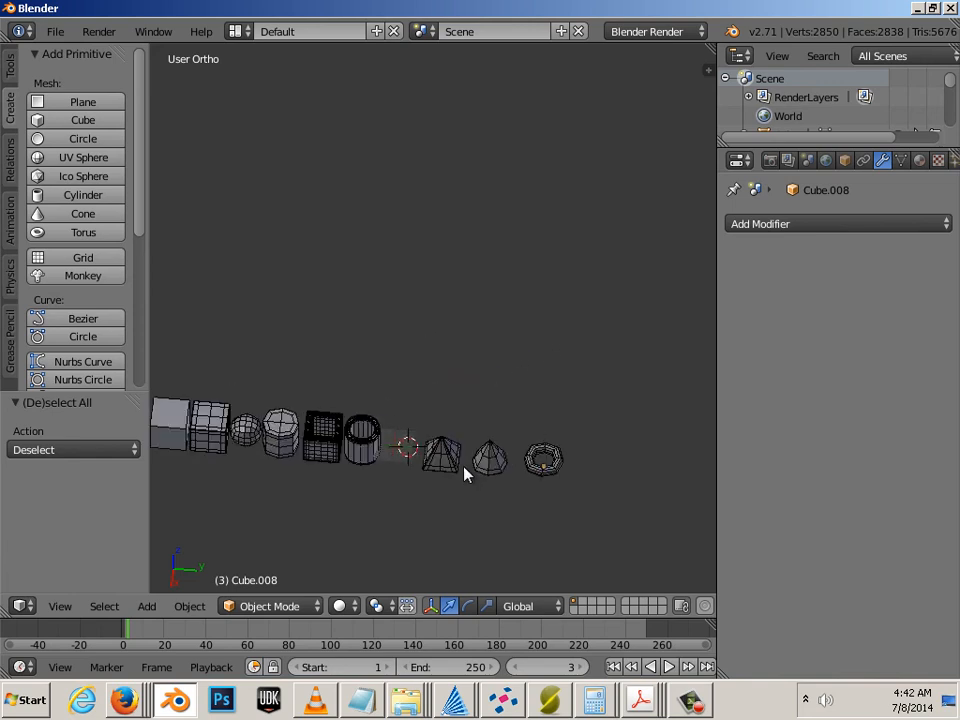
Move the pyramid along Y next to the hollow cylinder, and the cone about -17.8 units in Y next to the pyramid.
right_click(463, 476)
key(g)
key(y)
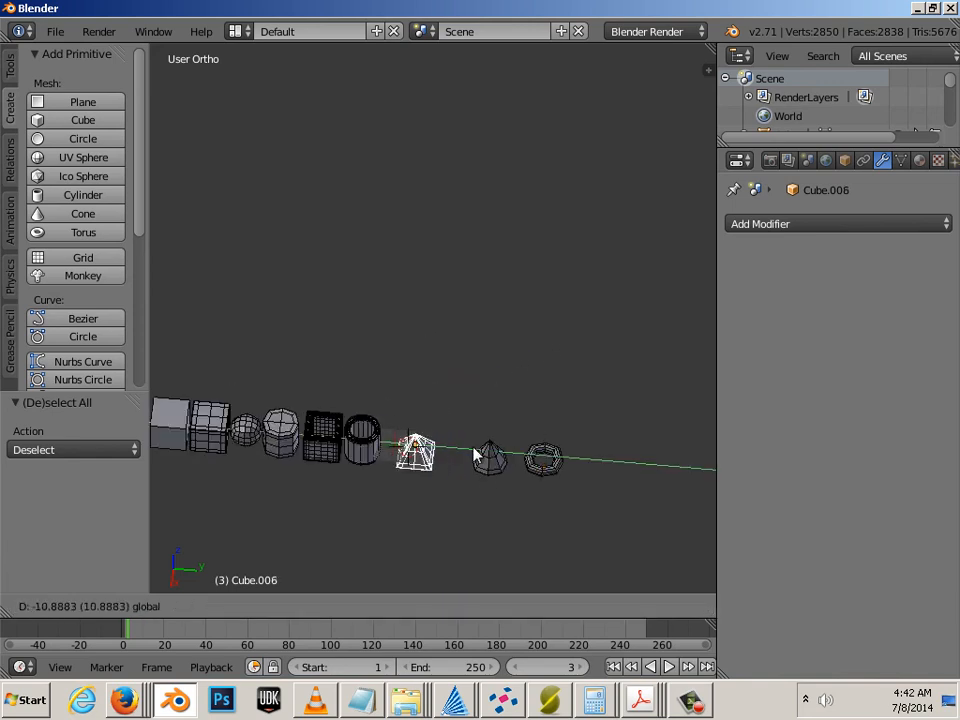
click(481, 464)
right_click(488, 463)
key(g)
key(y)
click(524, 465)
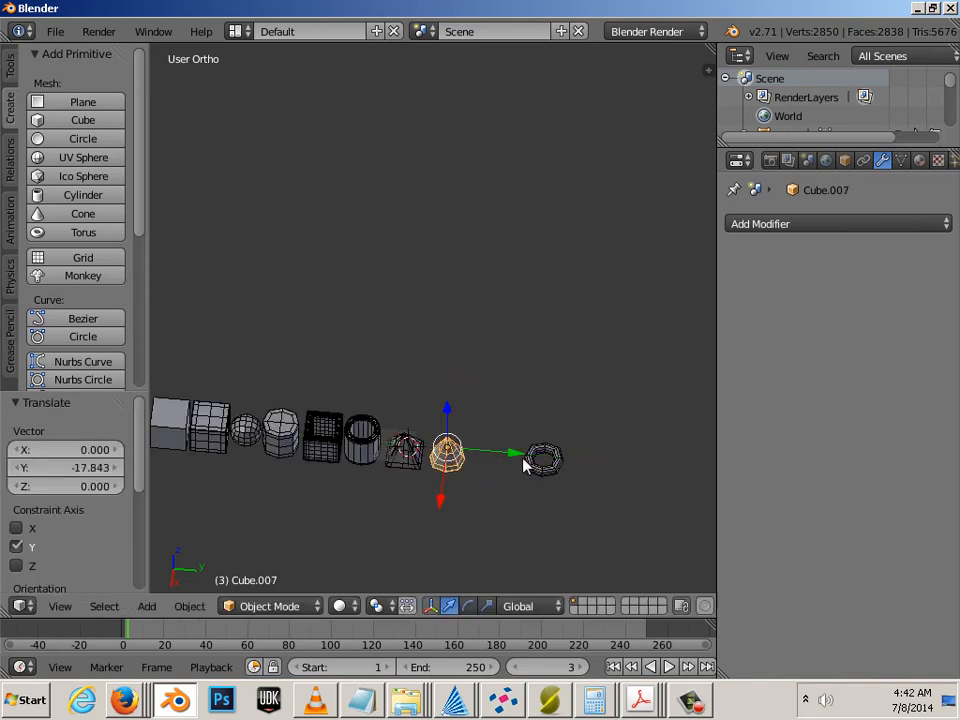
Move the torus about -24.4 units along Y so it sits next to the cone.
right_click(540, 462)
key(g)
key(y)
click(459, 511)
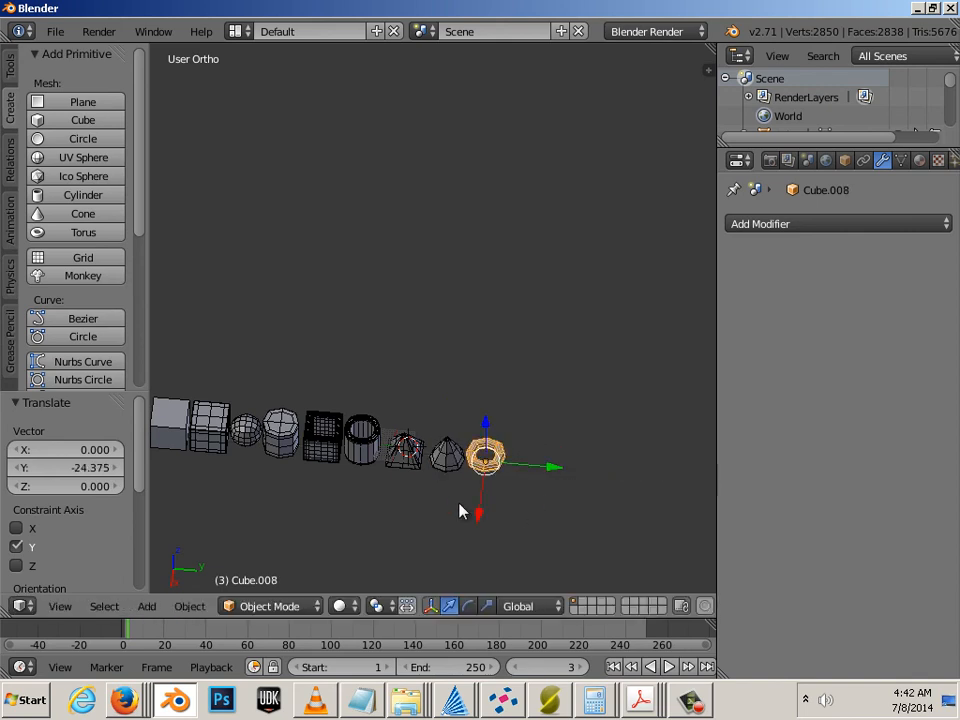
Select the plain cube at the start of the row.
middle_drag(348, 491, 416, 463)
right_click(322, 428)
right_click(236, 428)
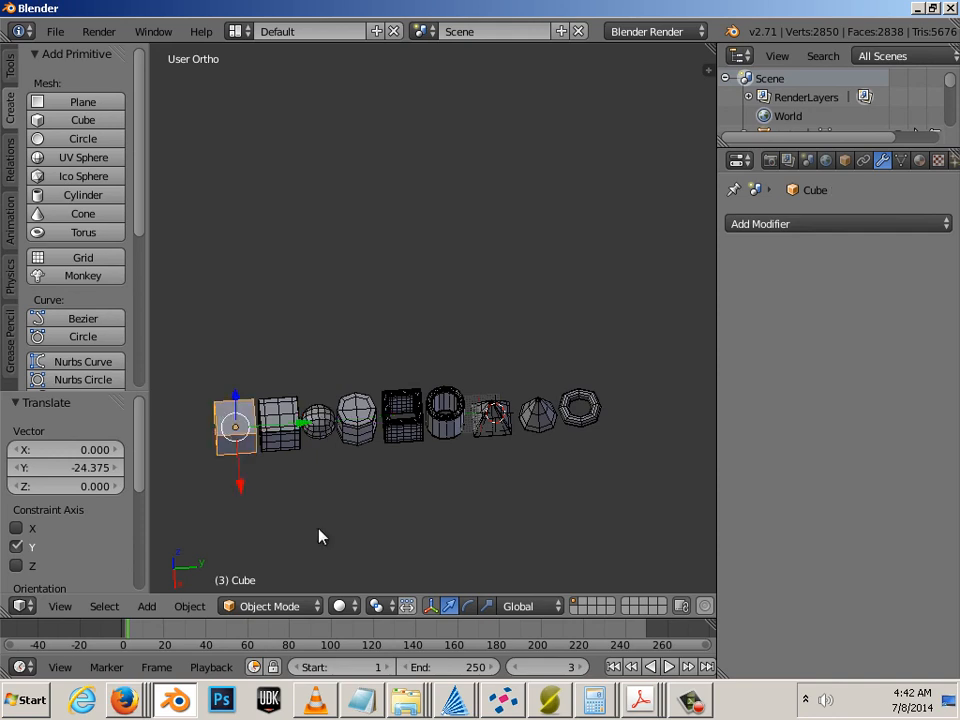